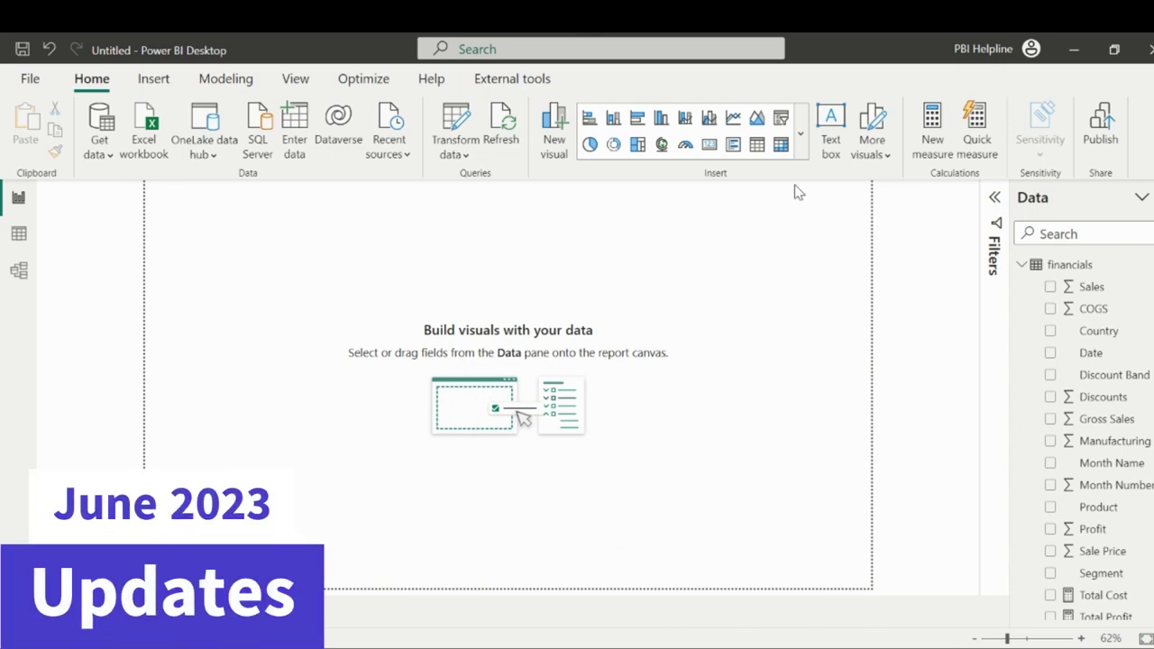
Step: Insert a Card (new) visual from the visuals gallery and drag it larger on the page
left_click(801, 150)
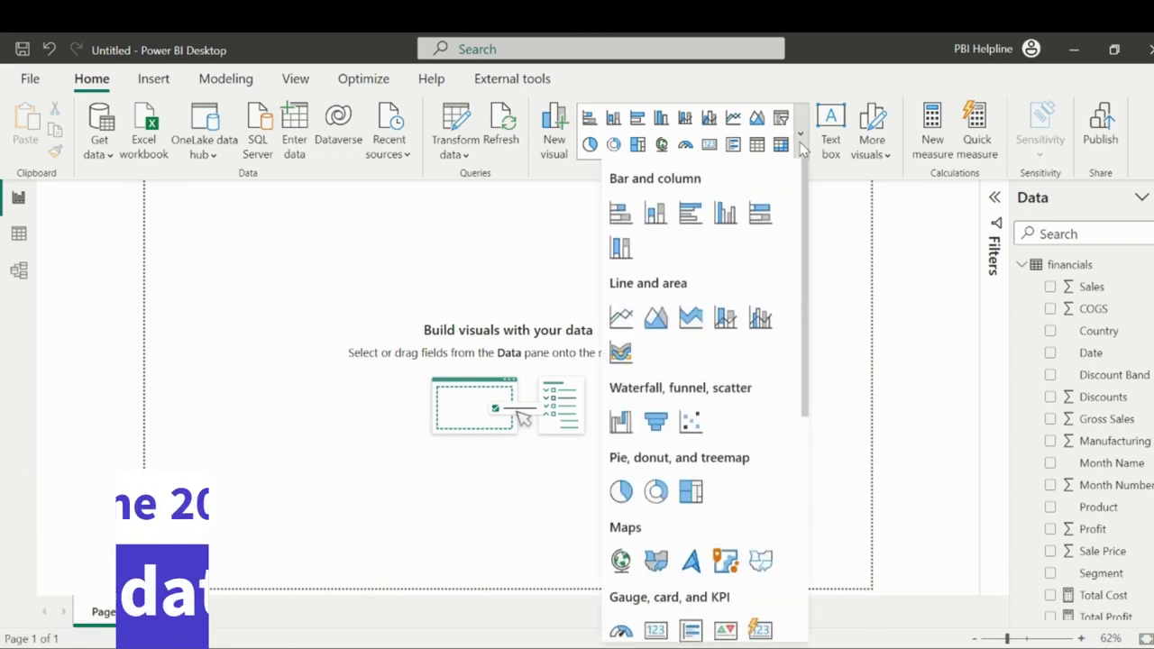
scroll(719, 365, "down", 5)
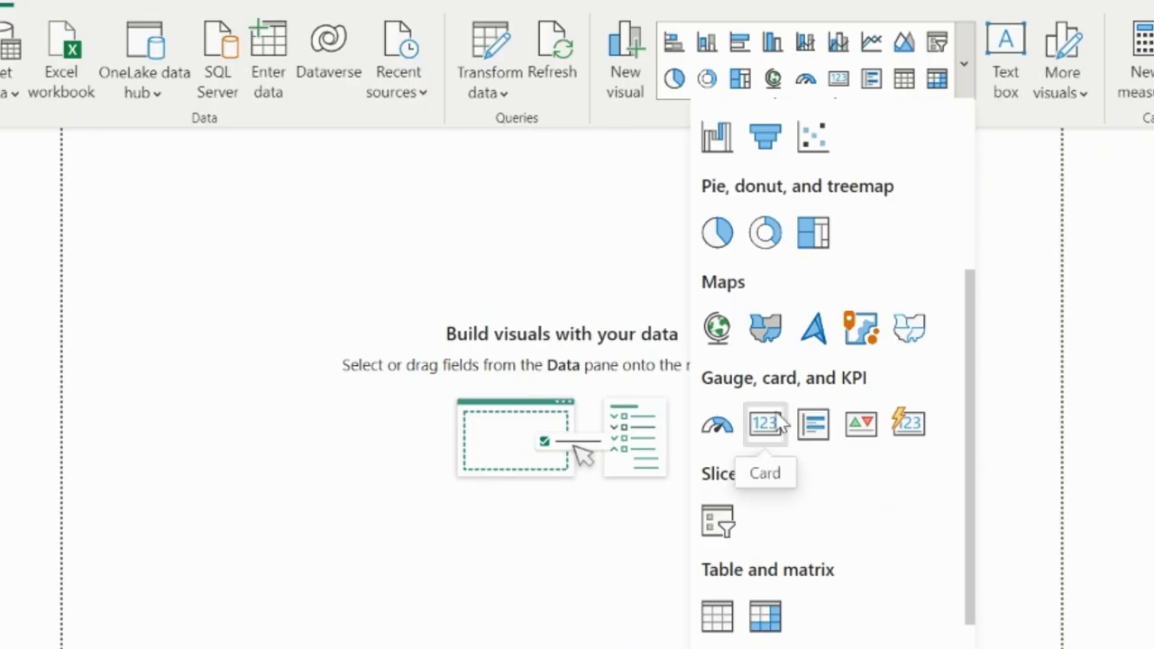
left_click(909, 426)
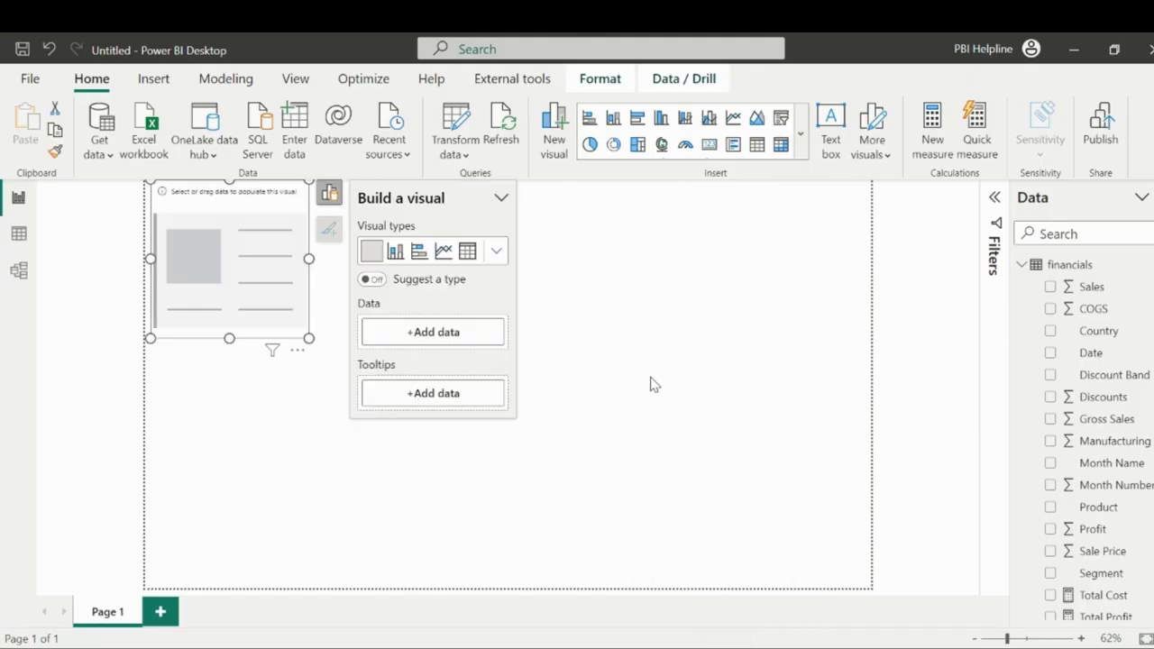
left_click_drag(306, 338, 451, 351)
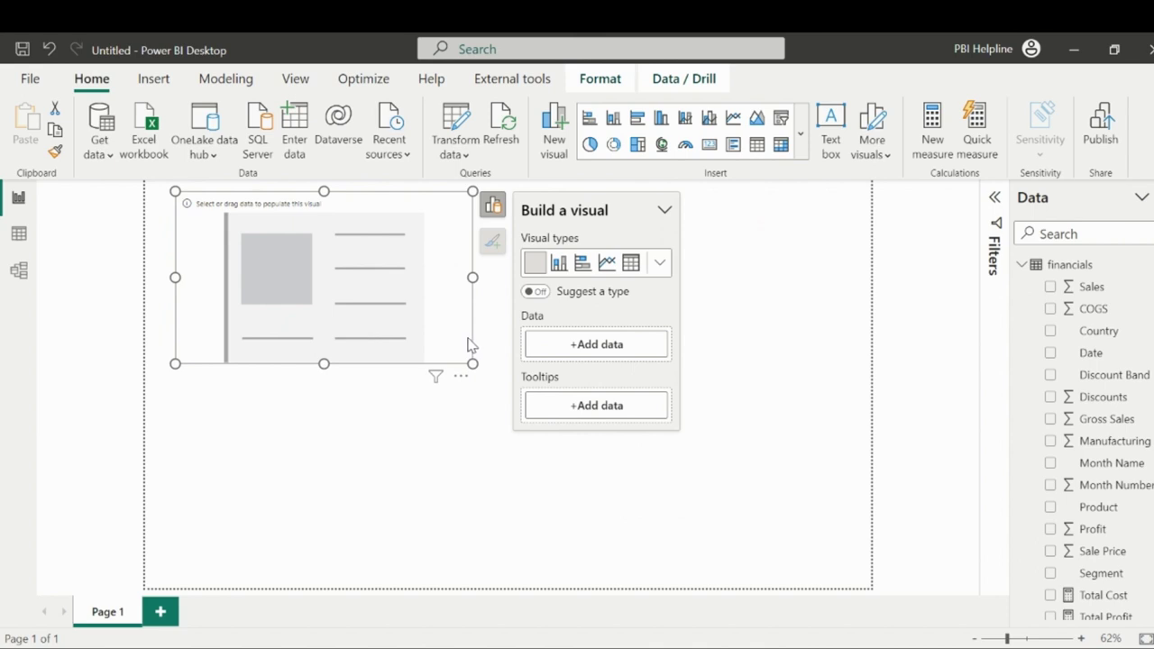
Step: Add an old-style Card showing Total Cost and inspect its Callout value formatting
left_click(698, 207)
left_click(710, 144)
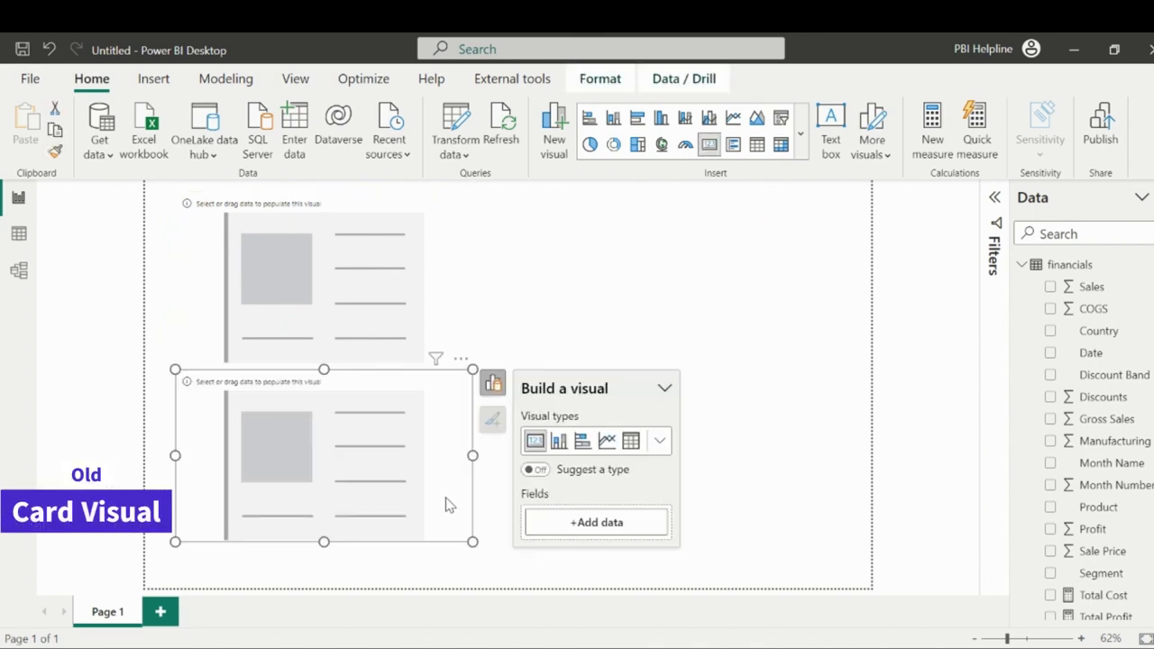
scroll(1081, 381, "down", 2)
left_click(1050, 521)
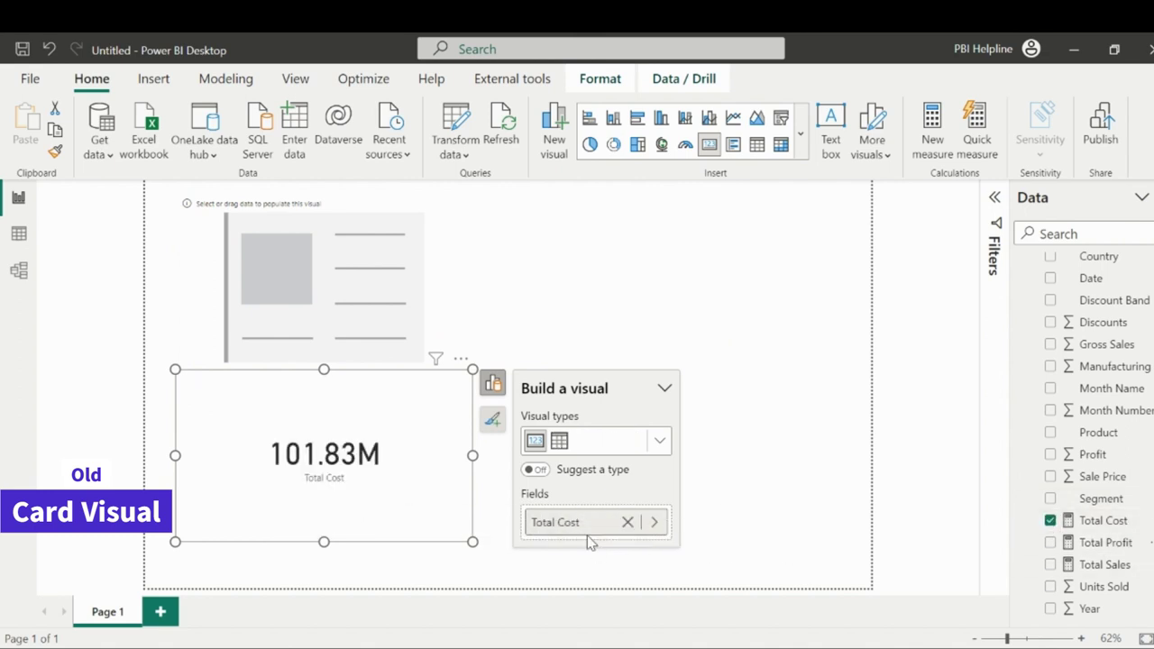
left_click(492, 418)
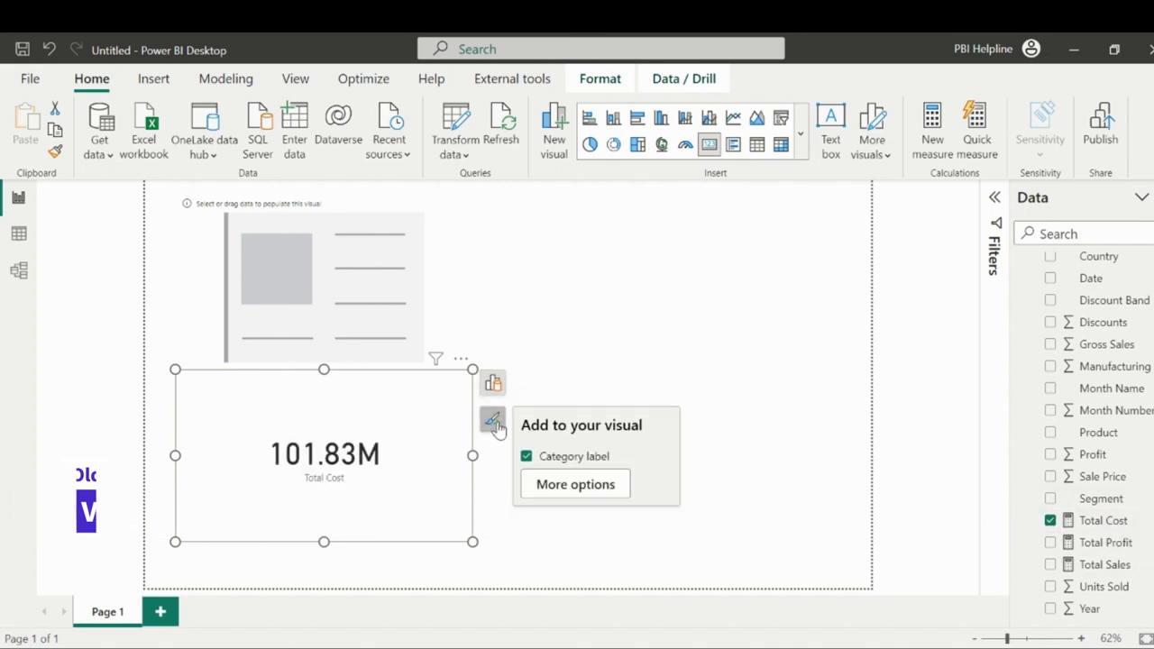
left_click(606, 487)
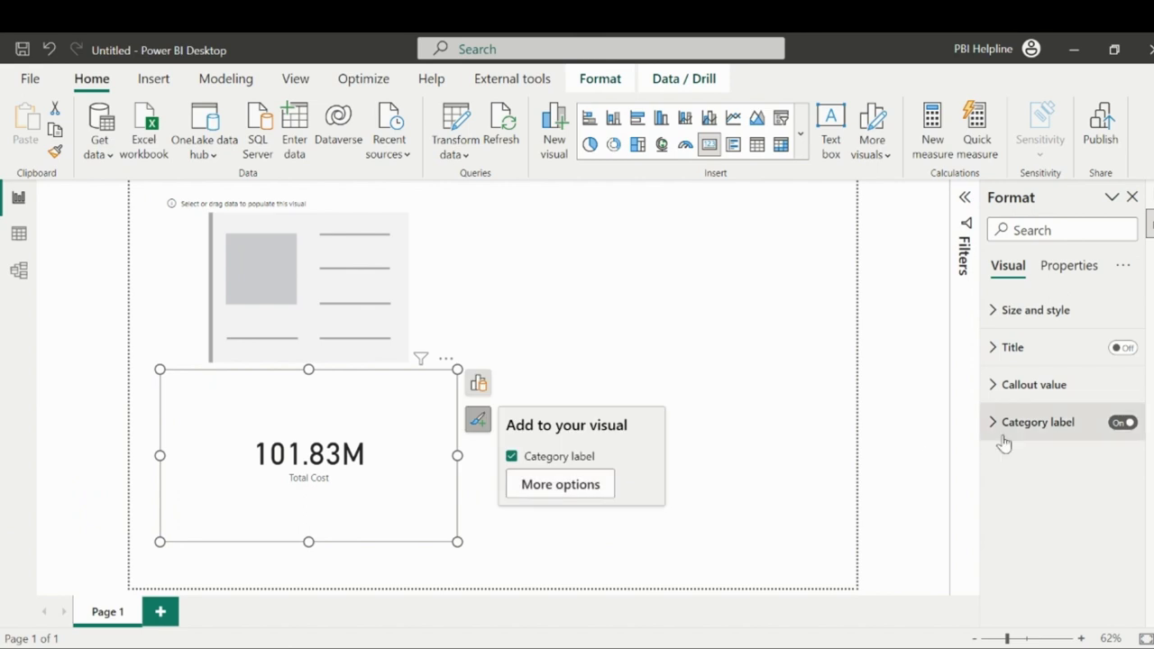
left_click(993, 387)
scroll(1040, 521, "down", 2)
scroll(1092, 479, "up", 2)
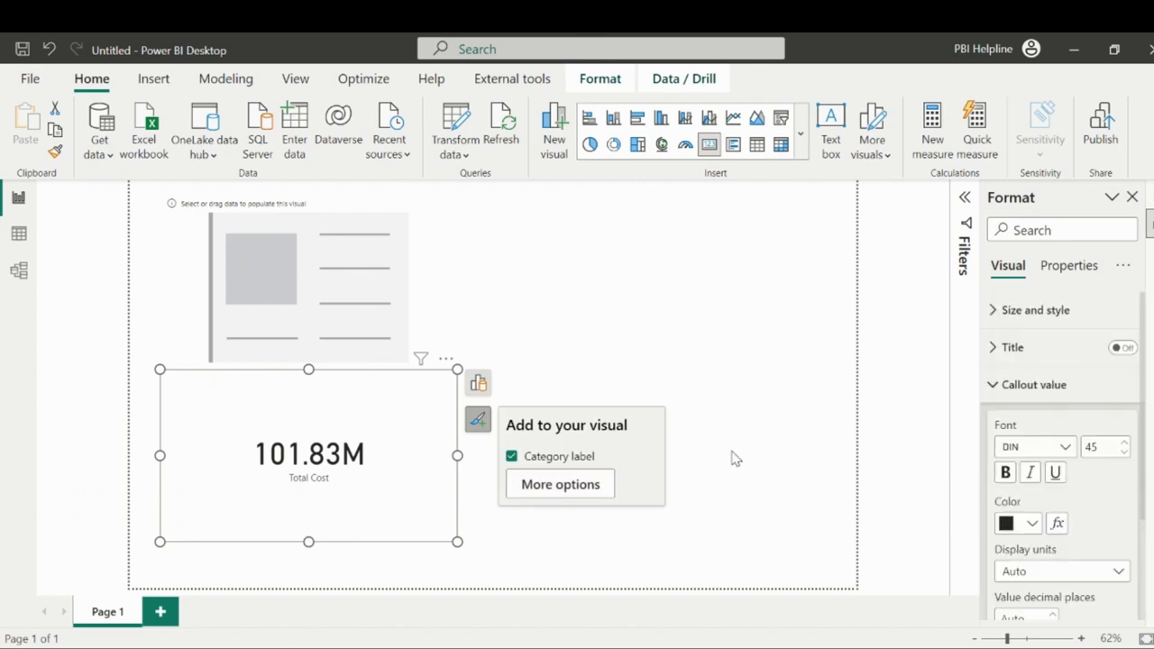
Step: Remove the old card and nudge the new card placeholder slightly down-right
left_click(445, 358)
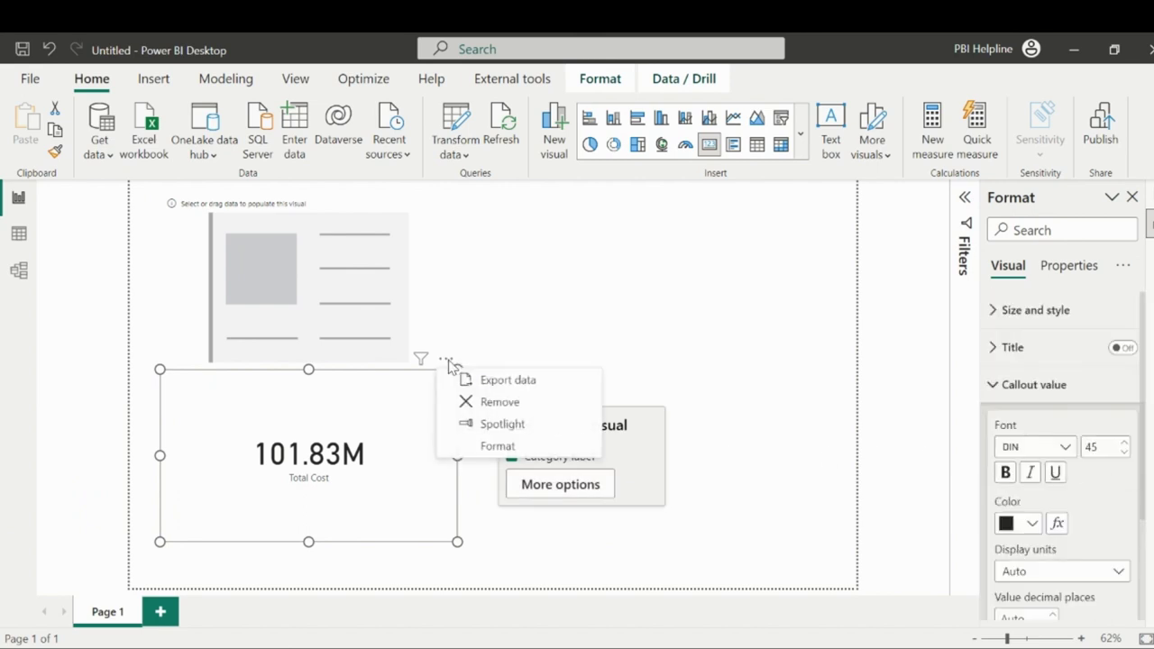
left_click(502, 402)
left_click(390, 345)
left_click_drag(431, 336, 445, 386)
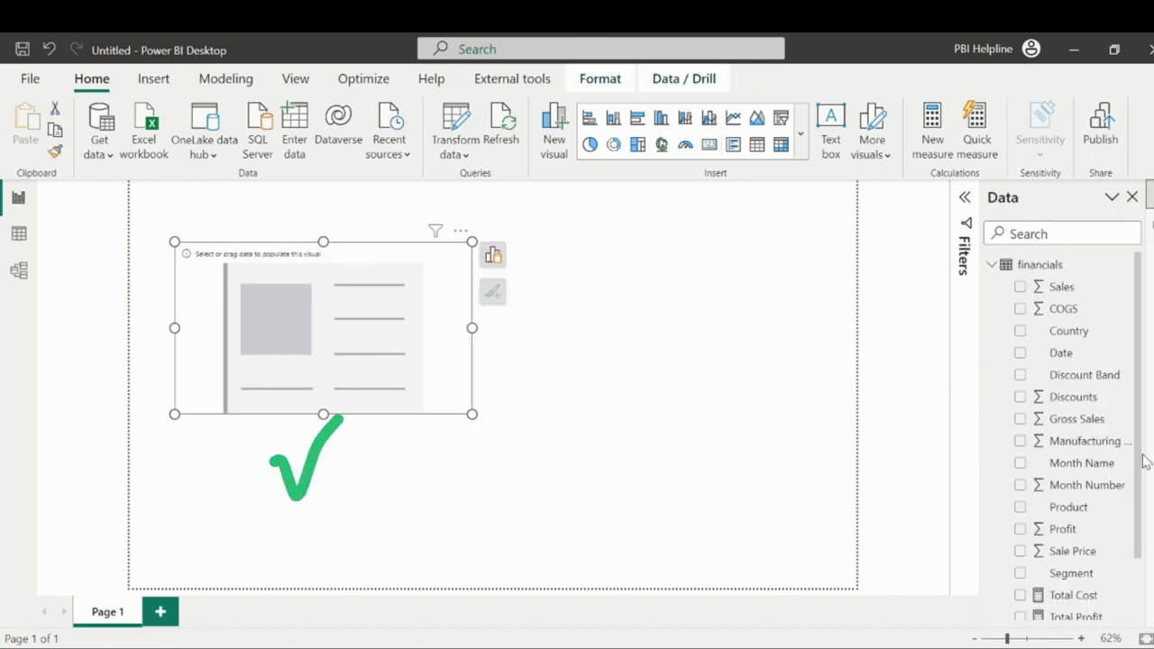
Step: Add Total Sales, Total Cost and Total Profit to the new card
scroll(1100, 484, "down", 1)
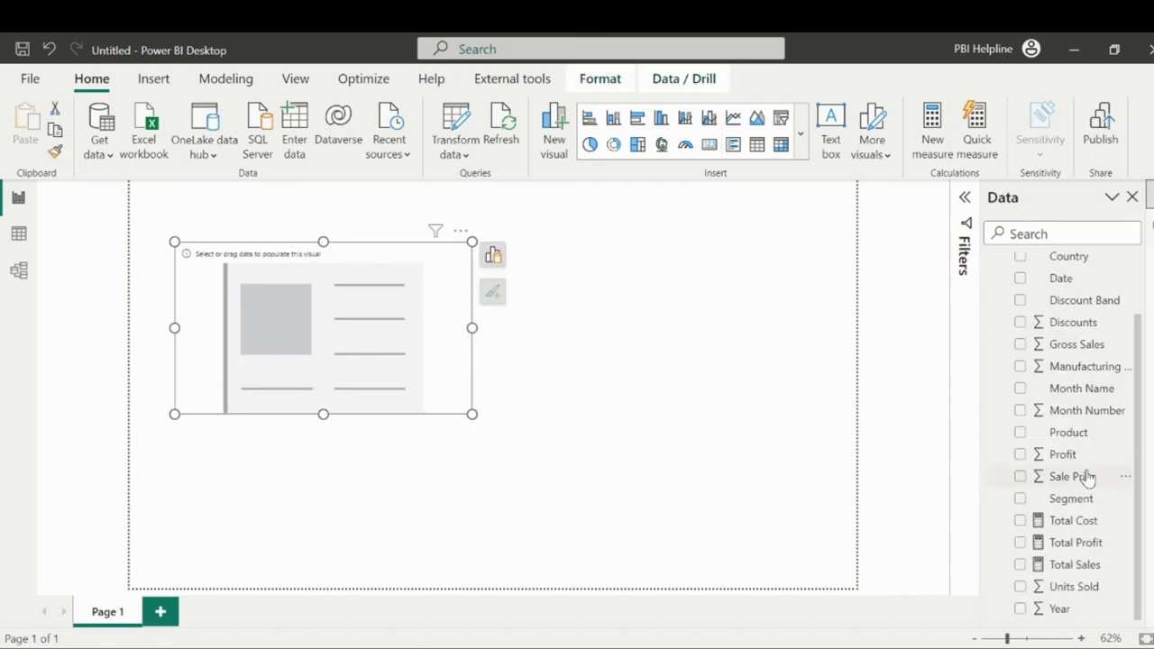
left_click(1020, 566)
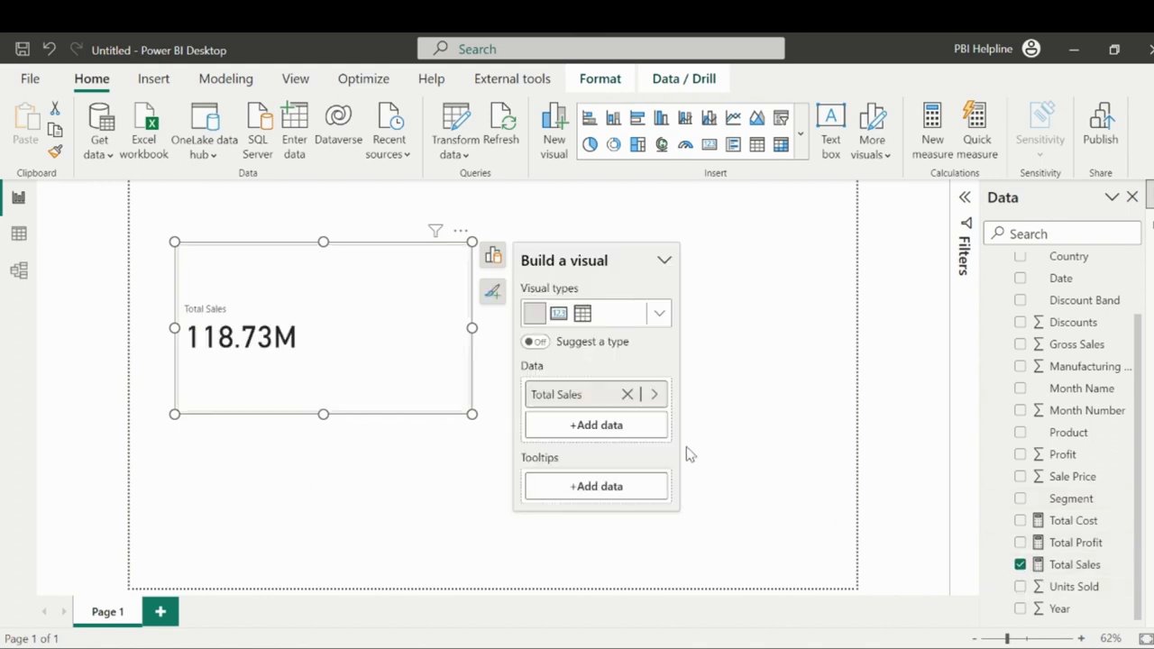
left_click(1020, 522)
left_click(1020, 543)
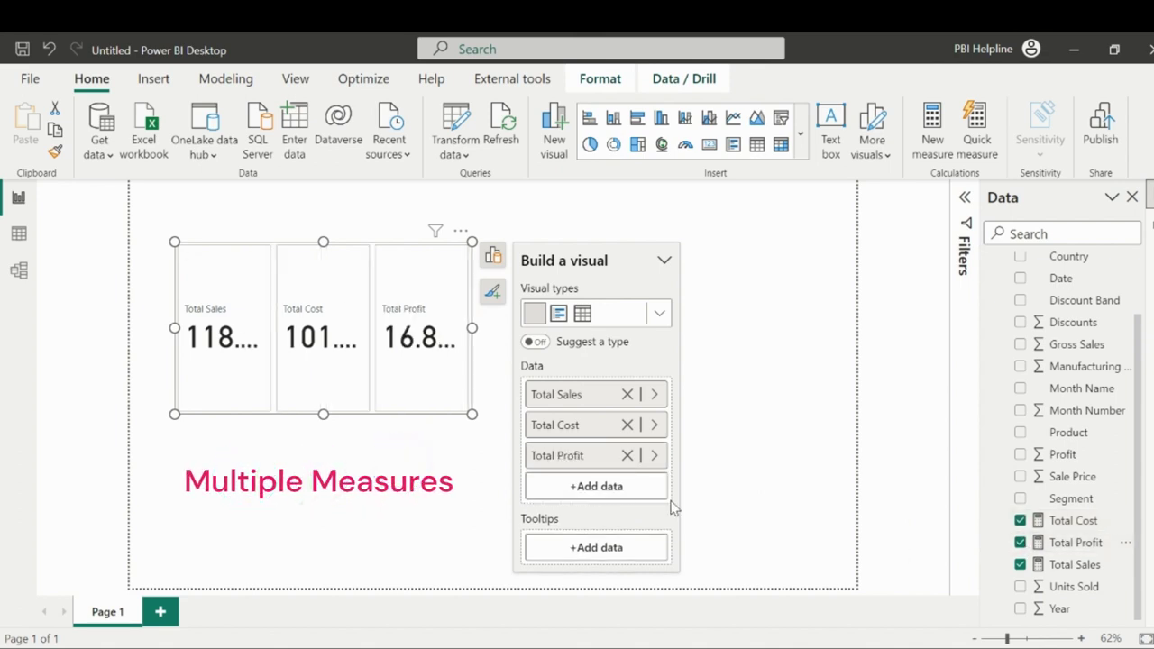
Step: Widen the card so the full values show, and bring up its full formatting options
left_click_drag(470, 415, 669, 403)
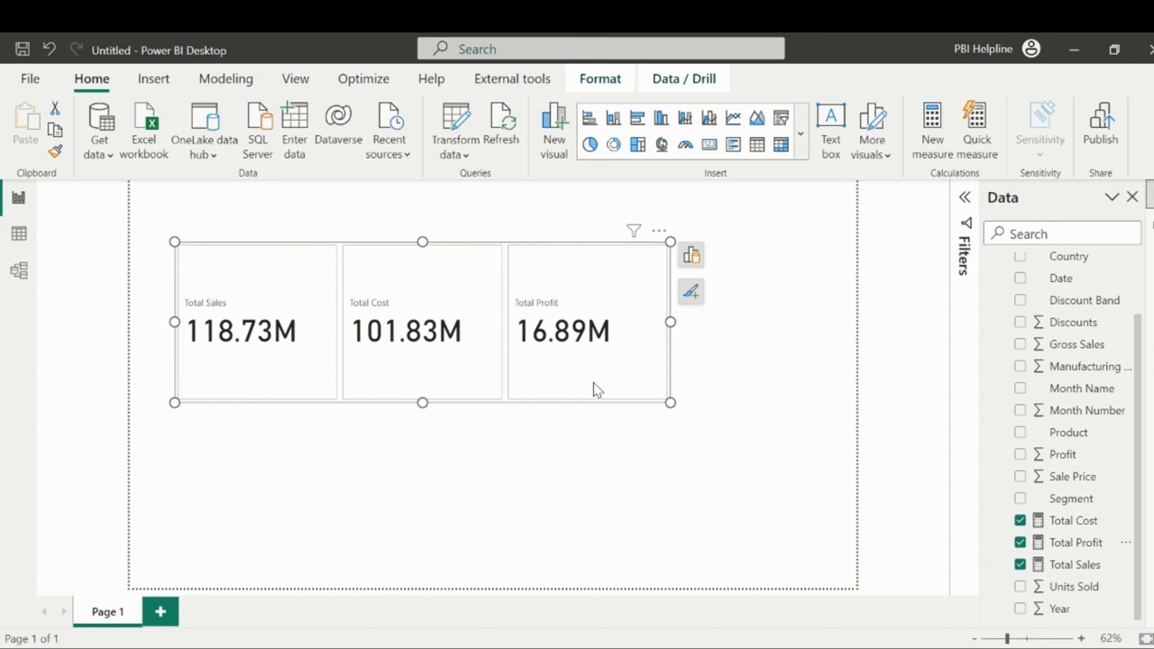
left_click(697, 290)
left_click(804, 340)
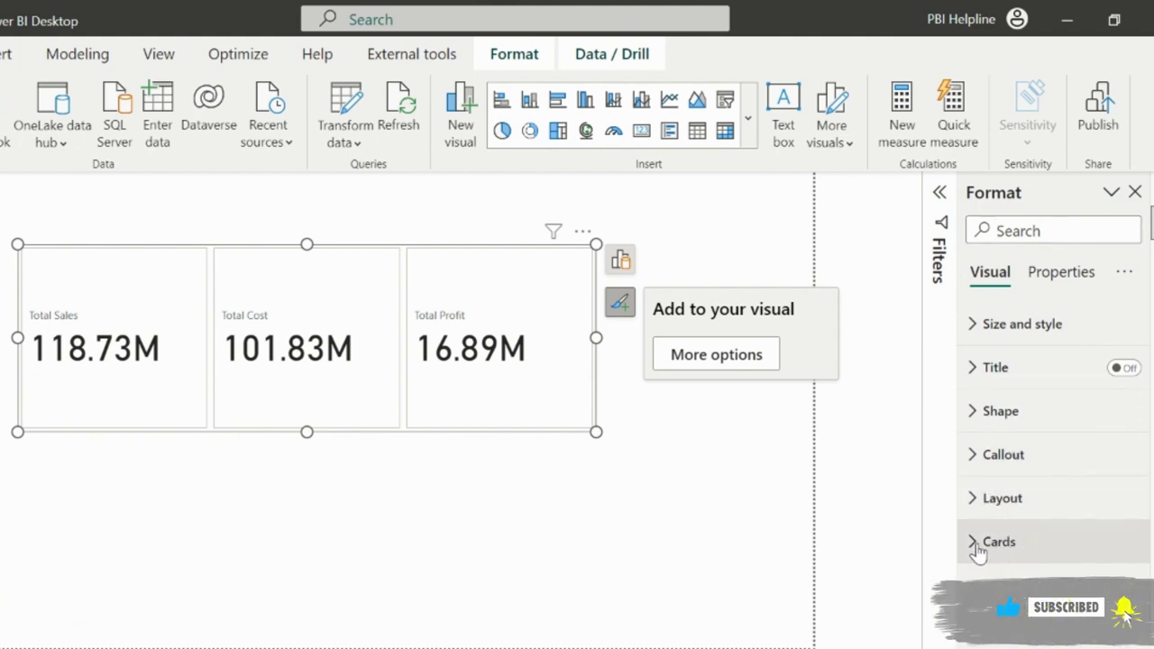
Step: Turn on the cards' accent bar and color it purple
left_click(978, 545)
scroll(1037, 614, "down", 5)
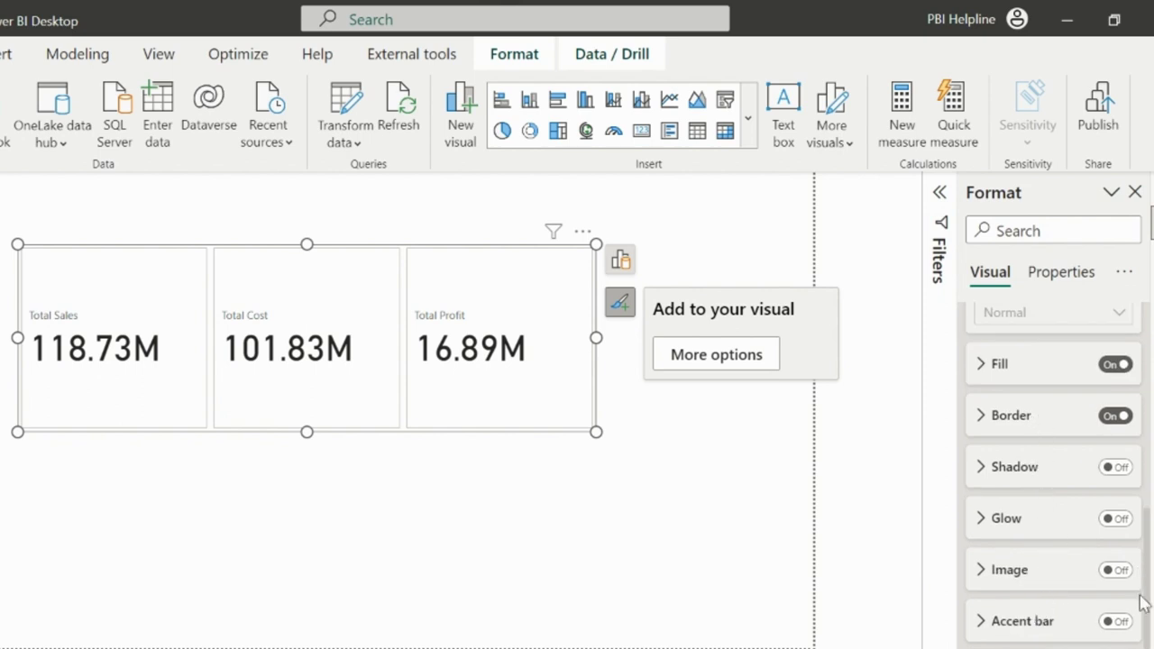
left_click(1116, 621)
left_click(1019, 625)
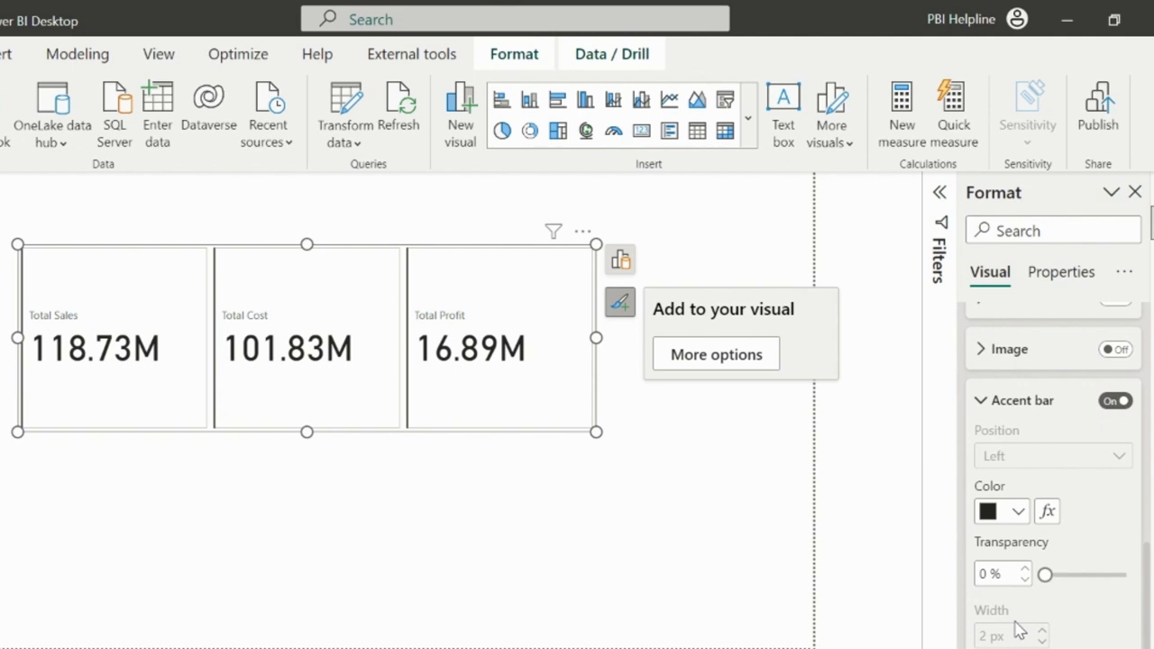
left_click(1018, 513)
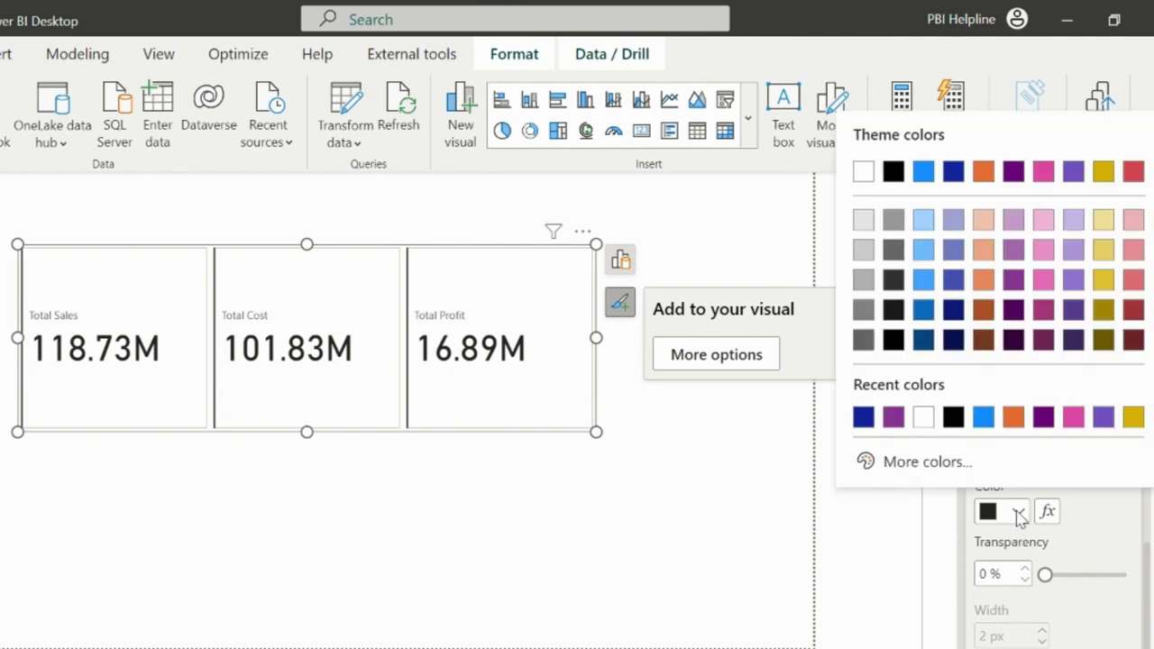
left_click(893, 418)
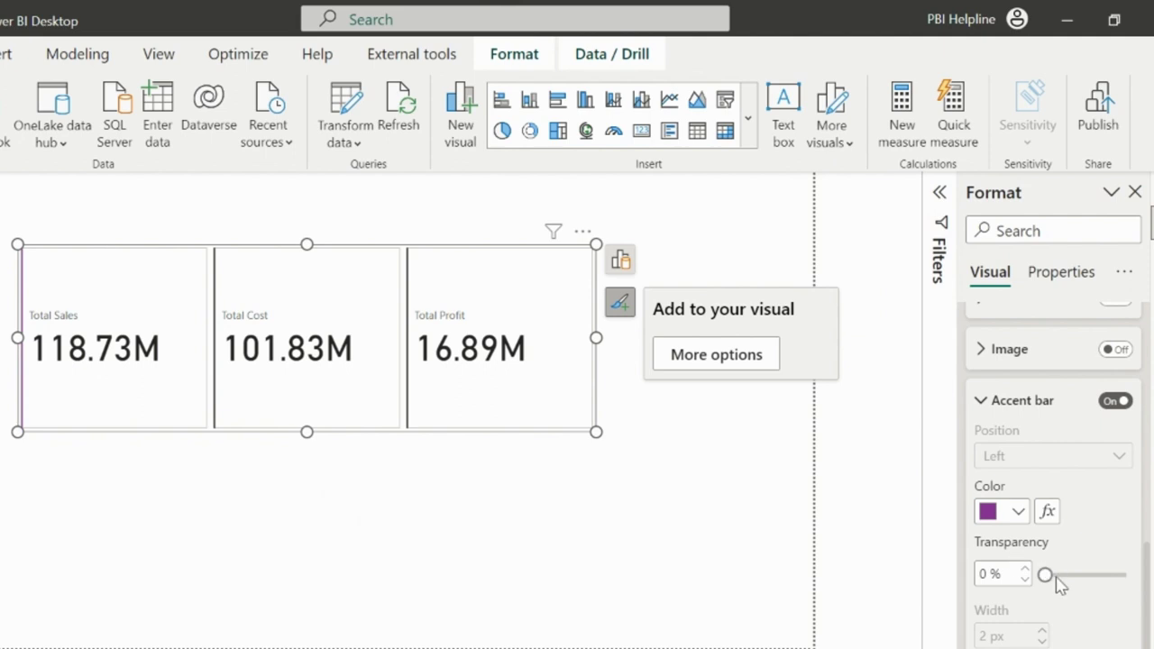
Step: Apply card settings to All series and raise the accent bar width to 5 px
scroll(1060, 585, "up", 6)
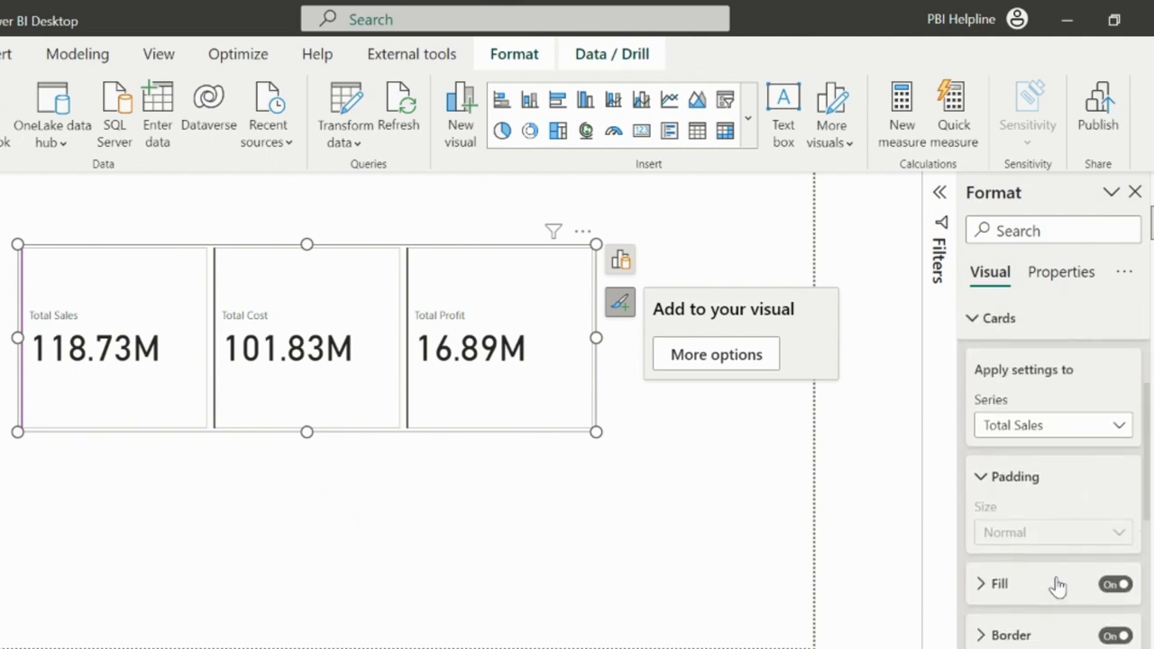
left_click(1069, 436)
left_click(999, 453)
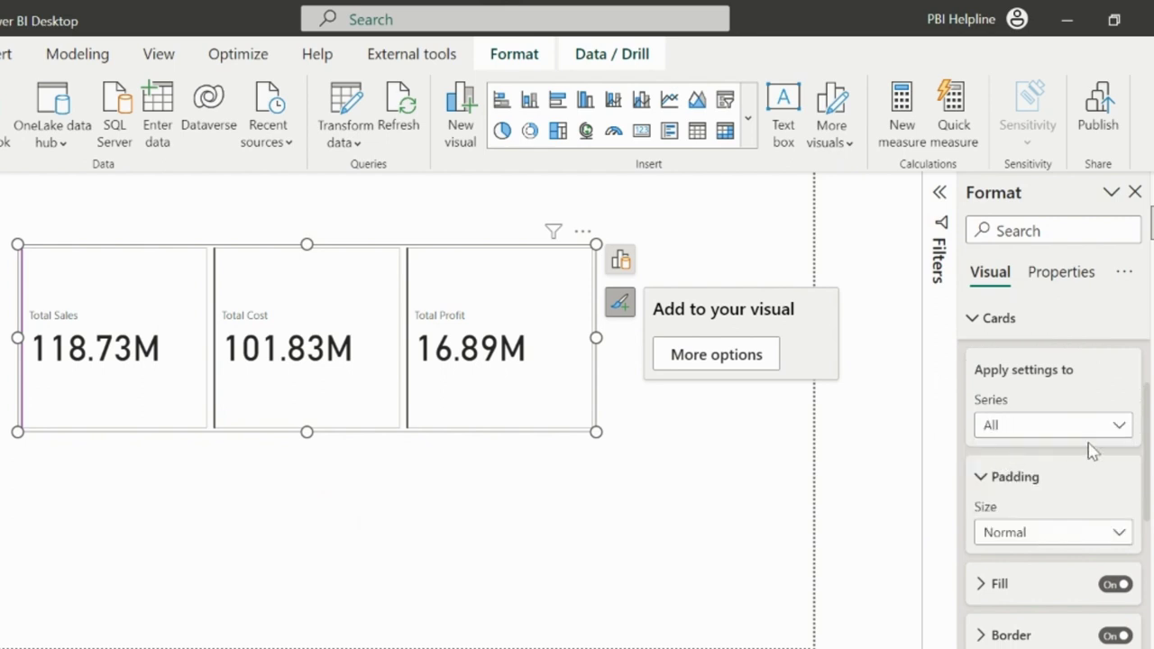
scroll(1092, 451, "down", 6)
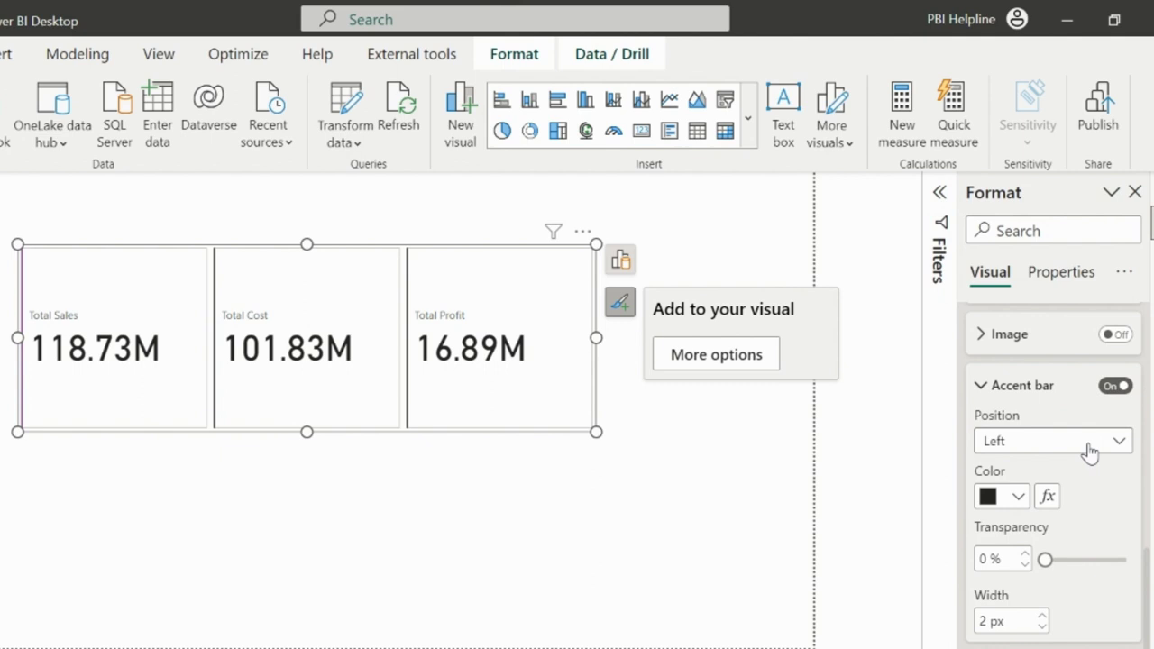
left_click(1042, 619)
left_click(1043, 619)
left_click(1043, 618)
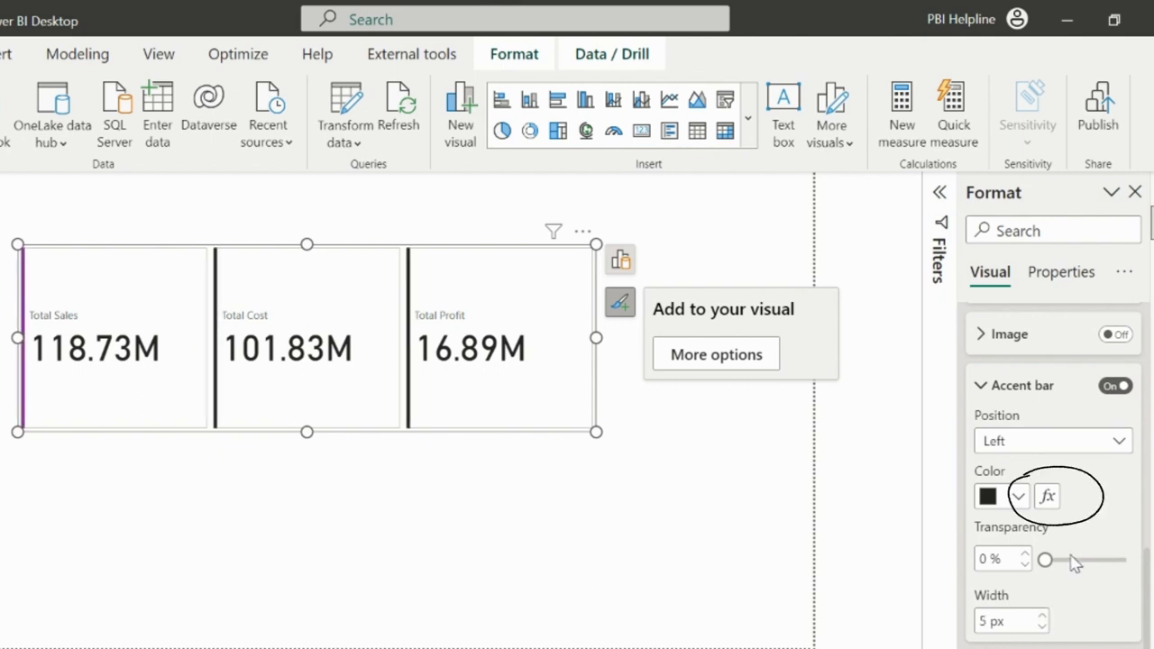
Step: Set the card layout orientation to vertical and resize the card visual
scroll(987, 505, "up", 5)
left_click(986, 505)
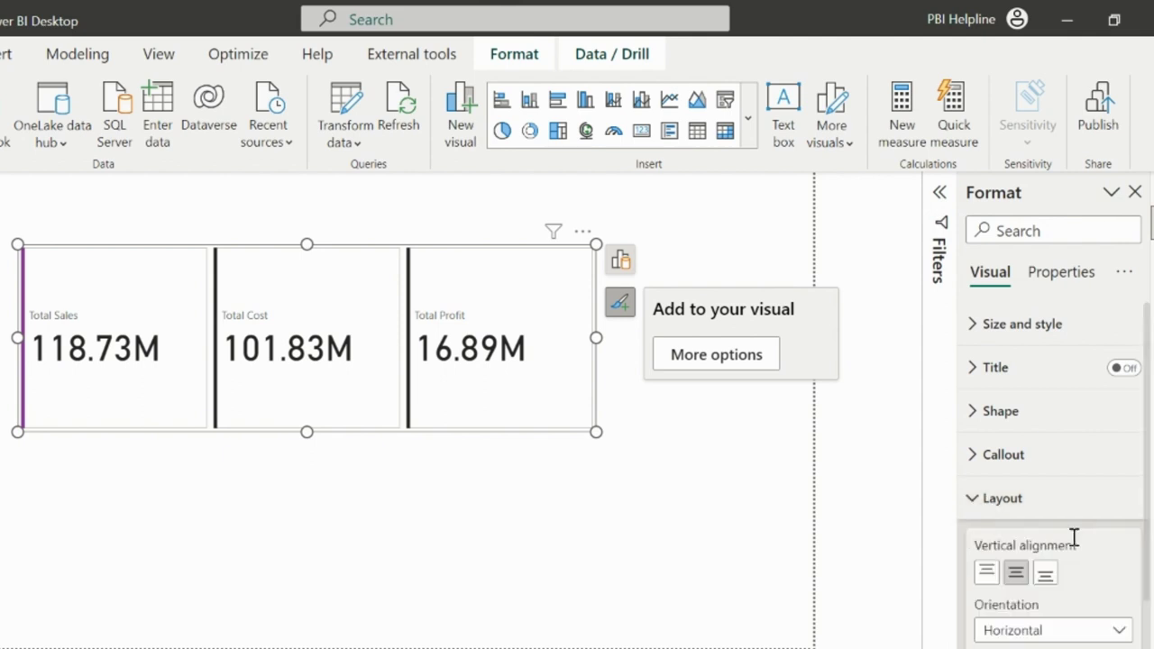
scroll(1075, 549, "down", 2)
left_click(1062, 525)
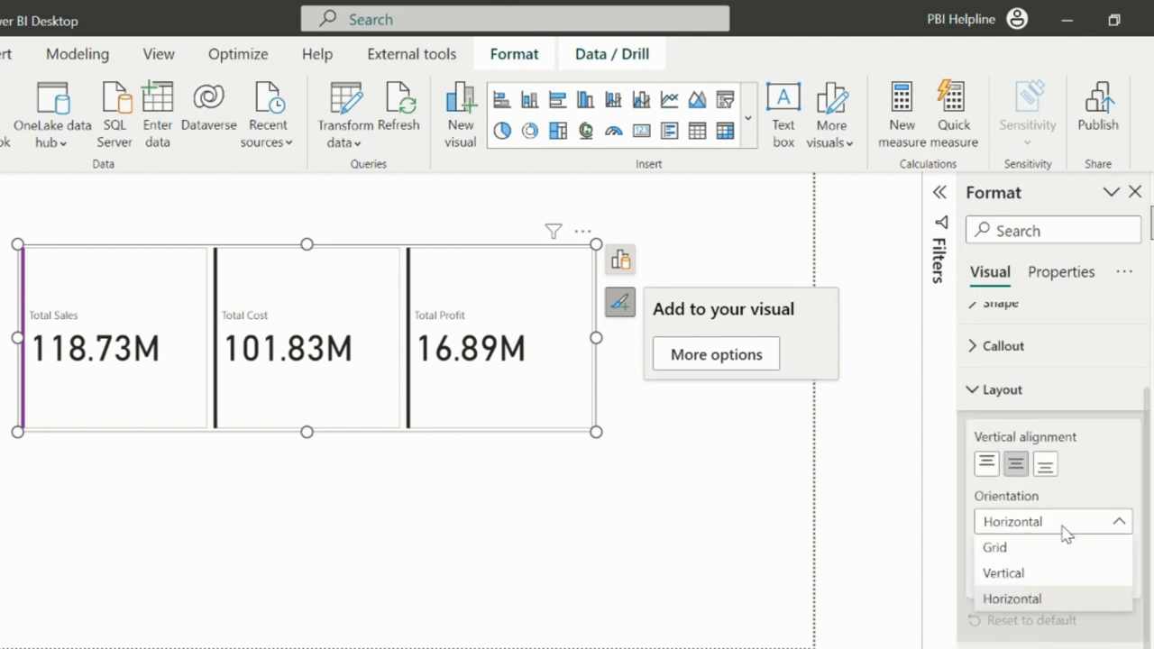
left_click(1025, 571)
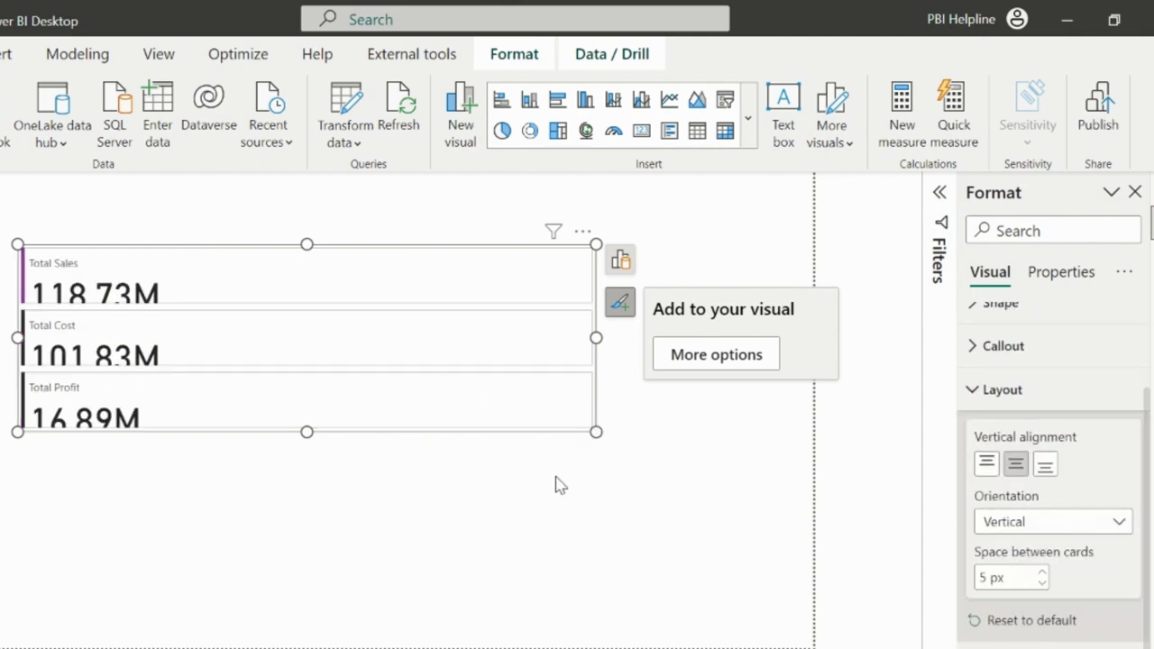
left_click_drag(596, 432, 253, 587)
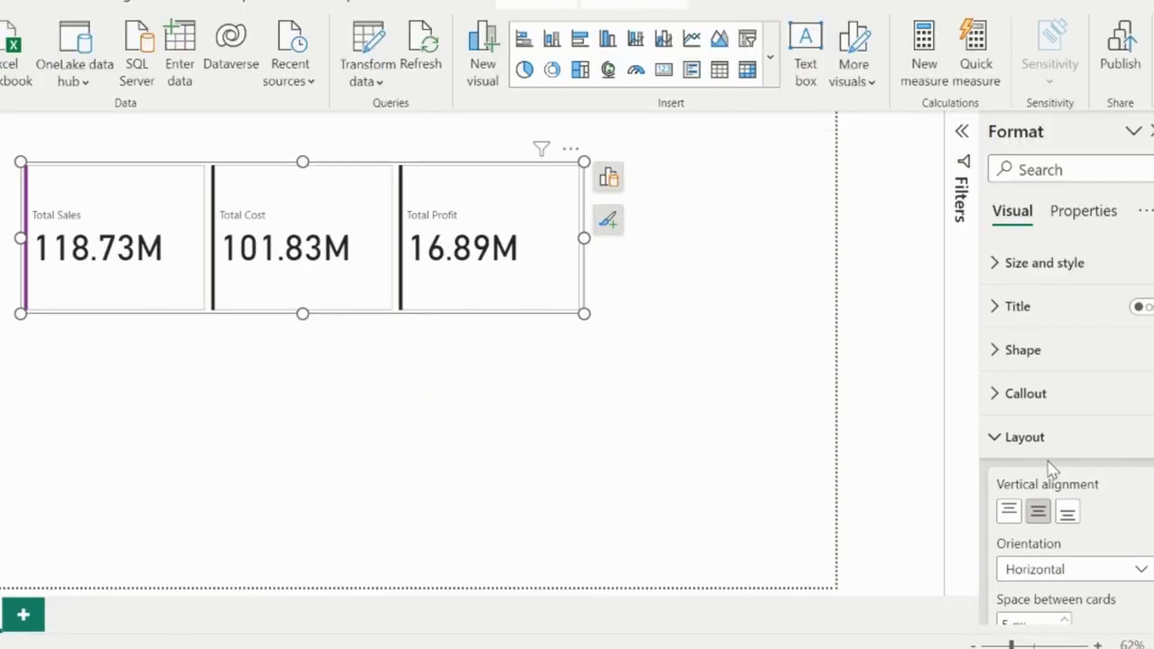
scroll(1053, 469, "down", 2)
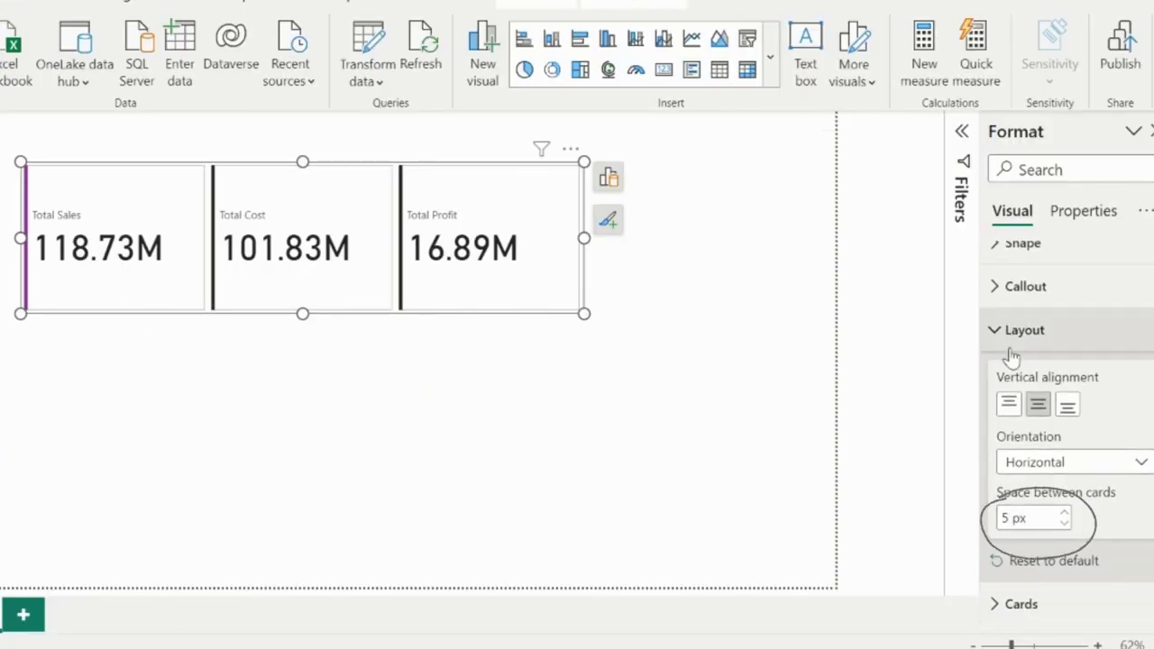
left_click(1011, 350)
Step: Give the callout values for all series font size 20 and right alignment
left_click(1044, 397)
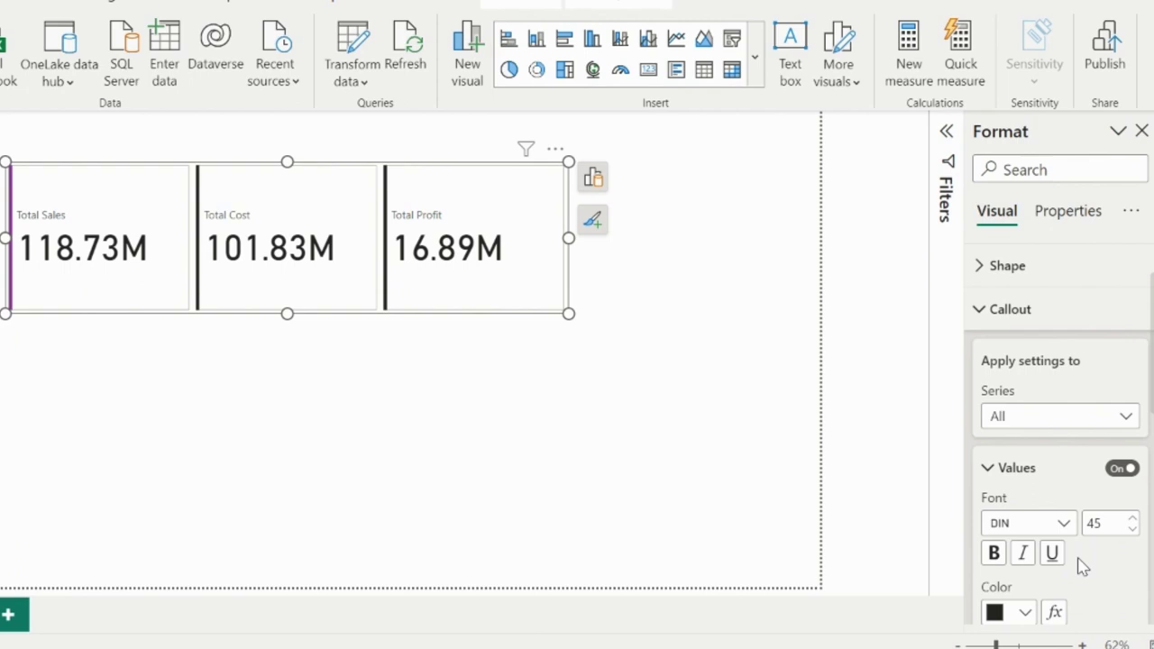
left_click(1051, 416)
left_click(1056, 431)
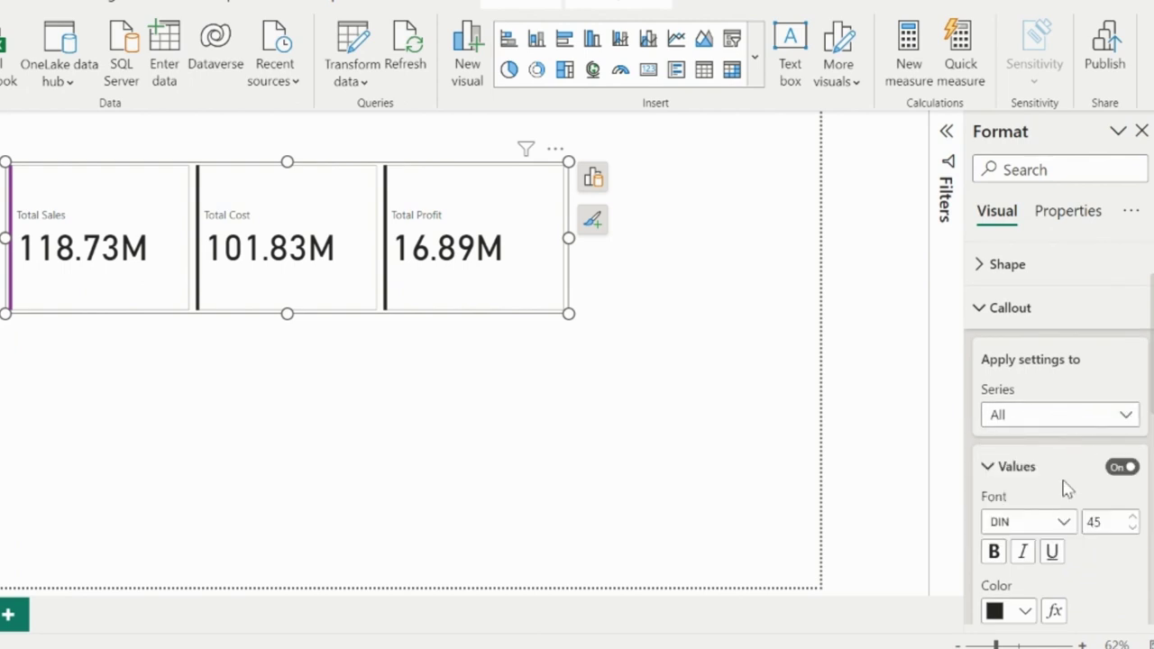
scroll(1067, 488, "down", 2)
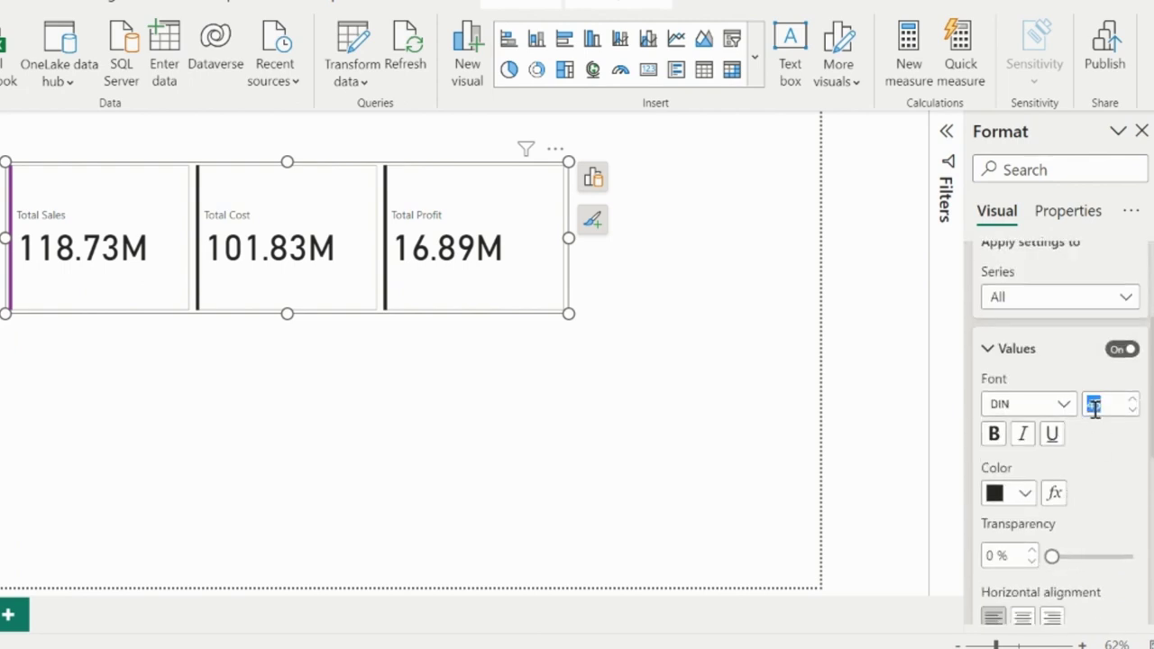
type("20")
scroll(1076, 564, "down", 2)
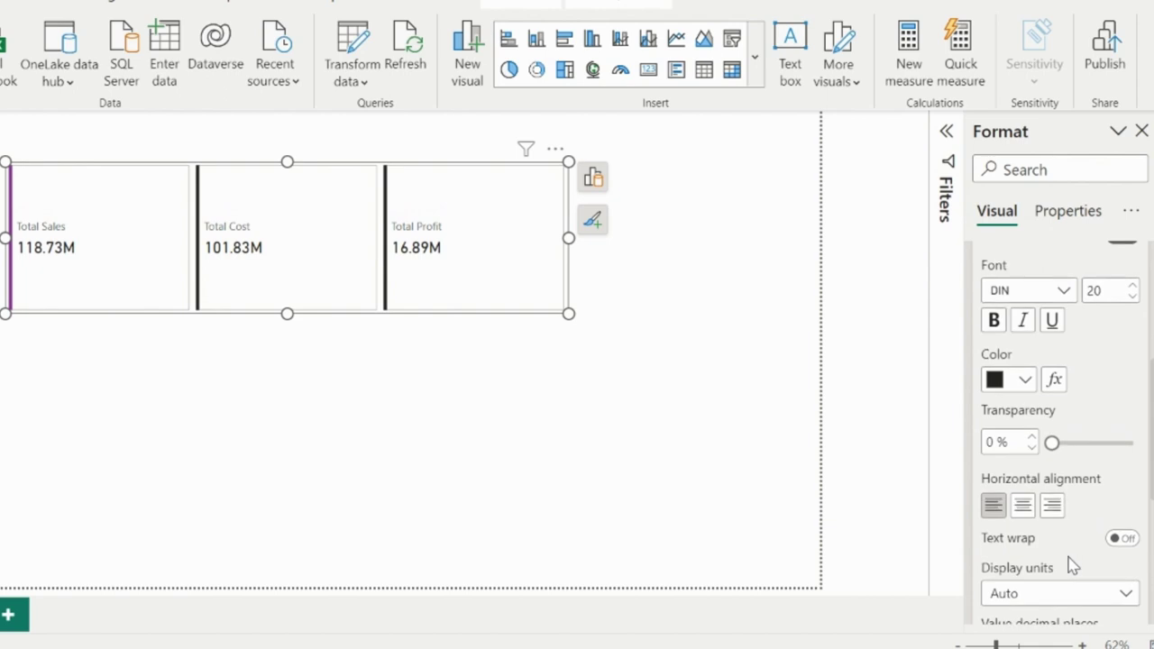
left_click(1051, 507)
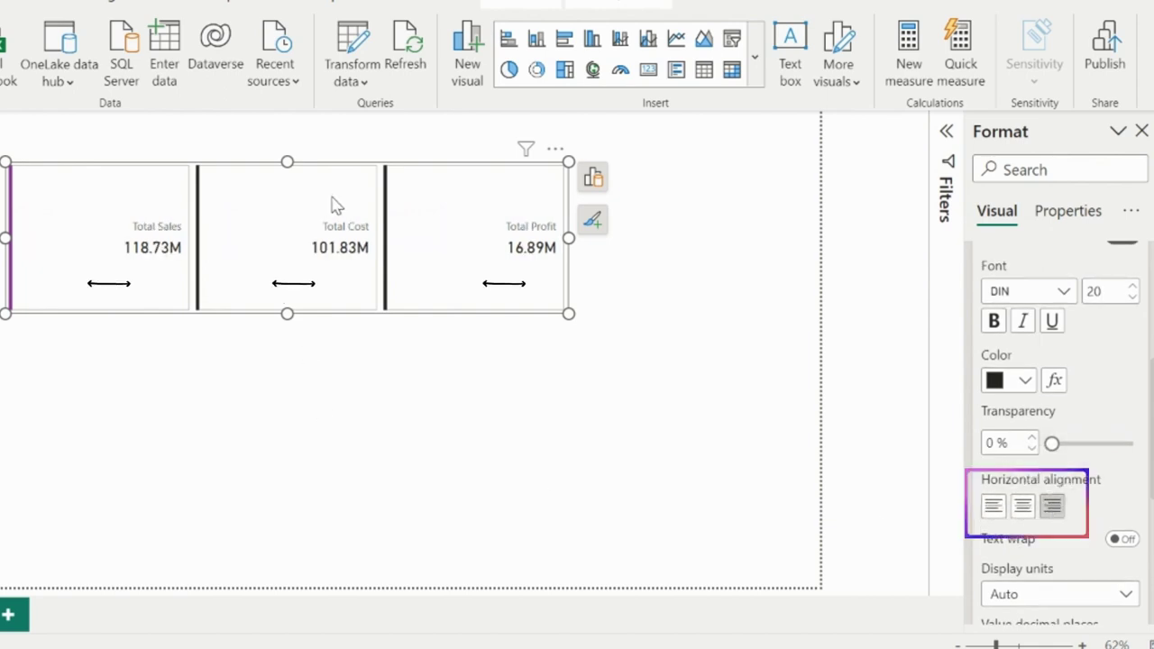
Step: Set the label position to Above value
scroll(1110, 509, "down", 4)
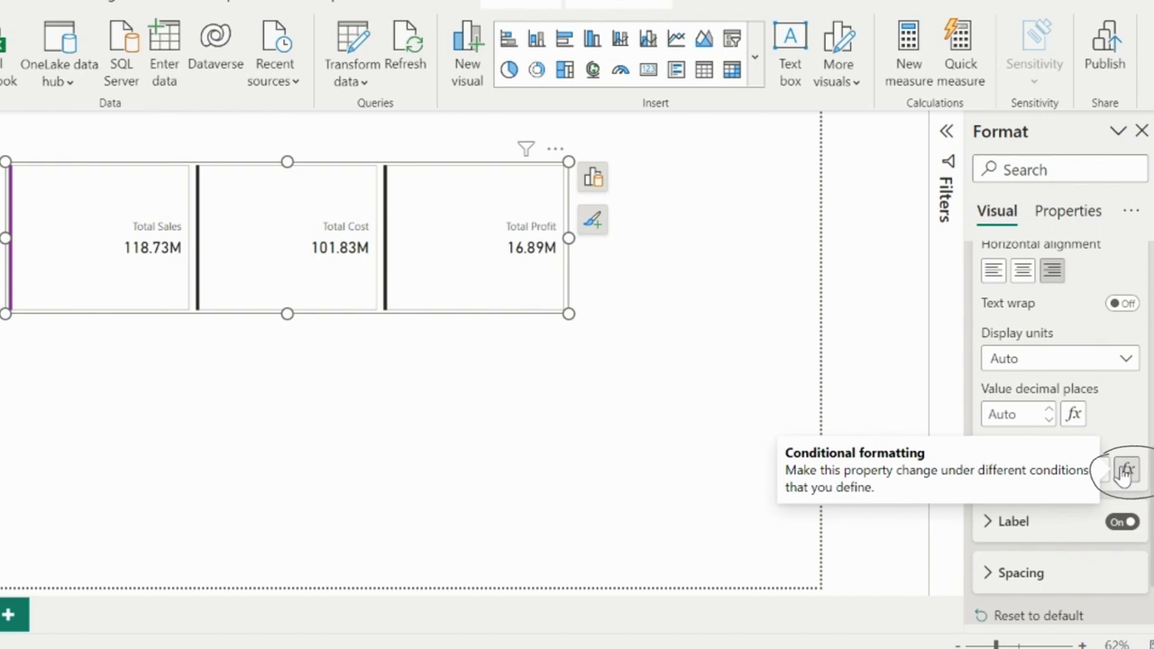
left_click(1031, 530)
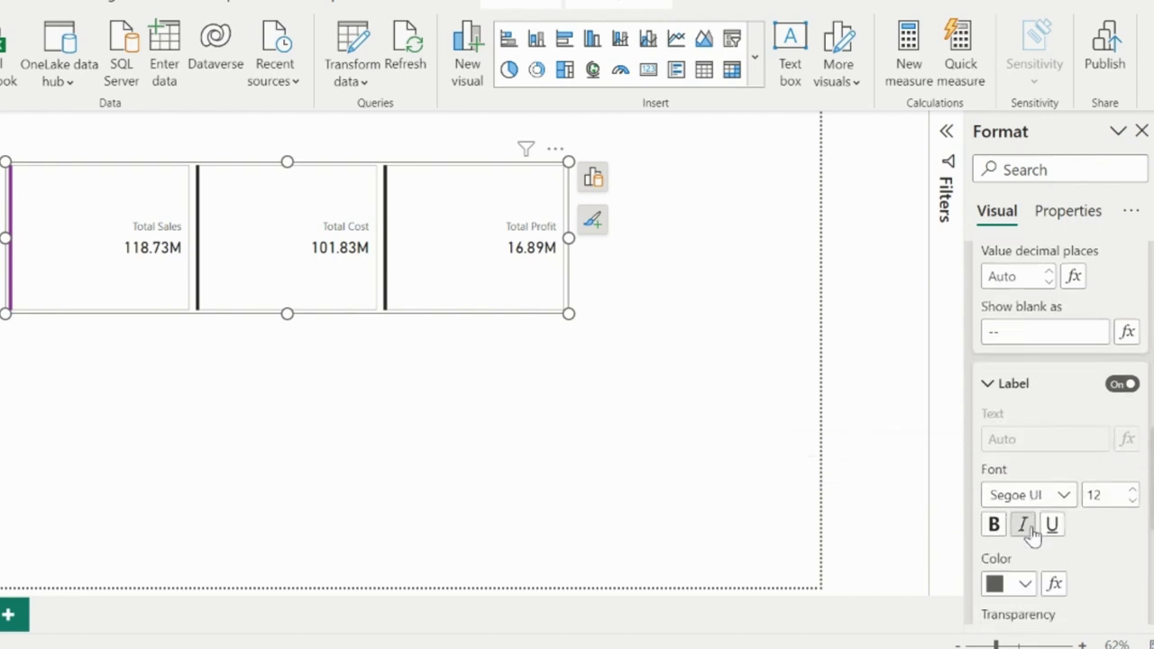
scroll(1035, 534, "down", 3)
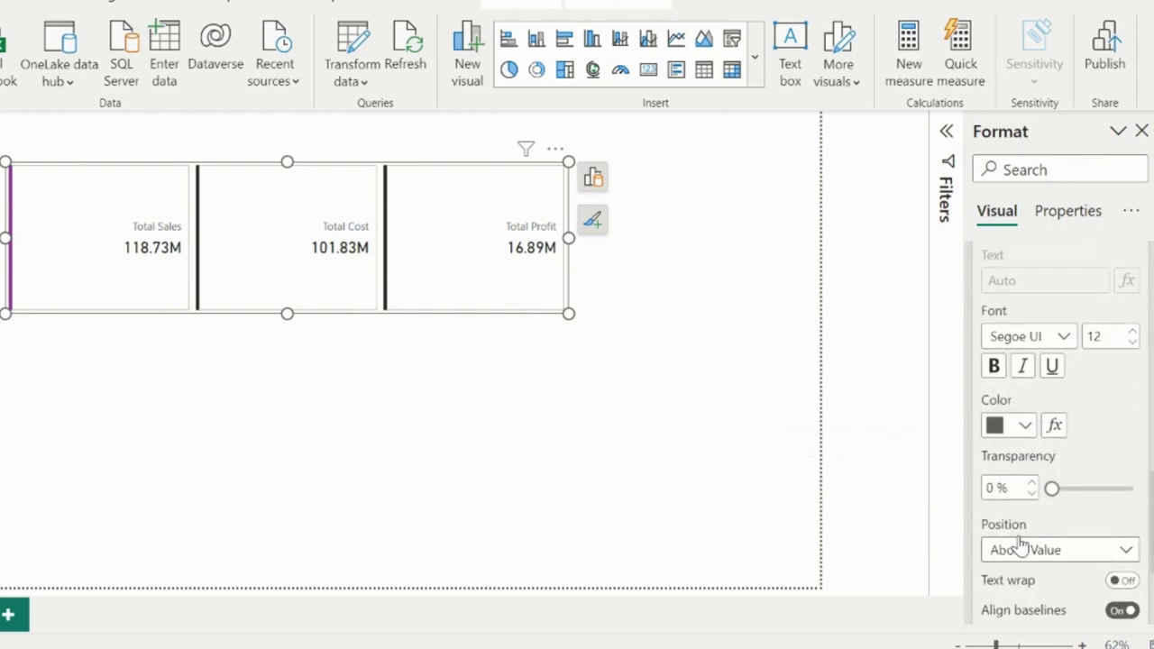
left_click(1082, 547)
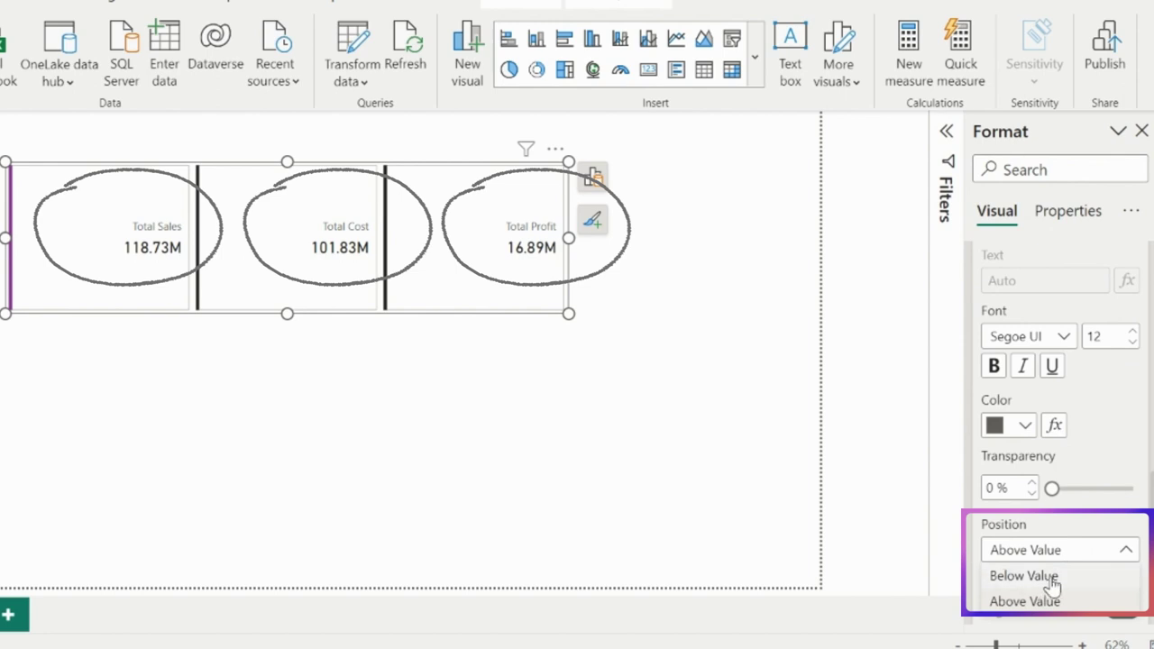
left_click(1052, 578)
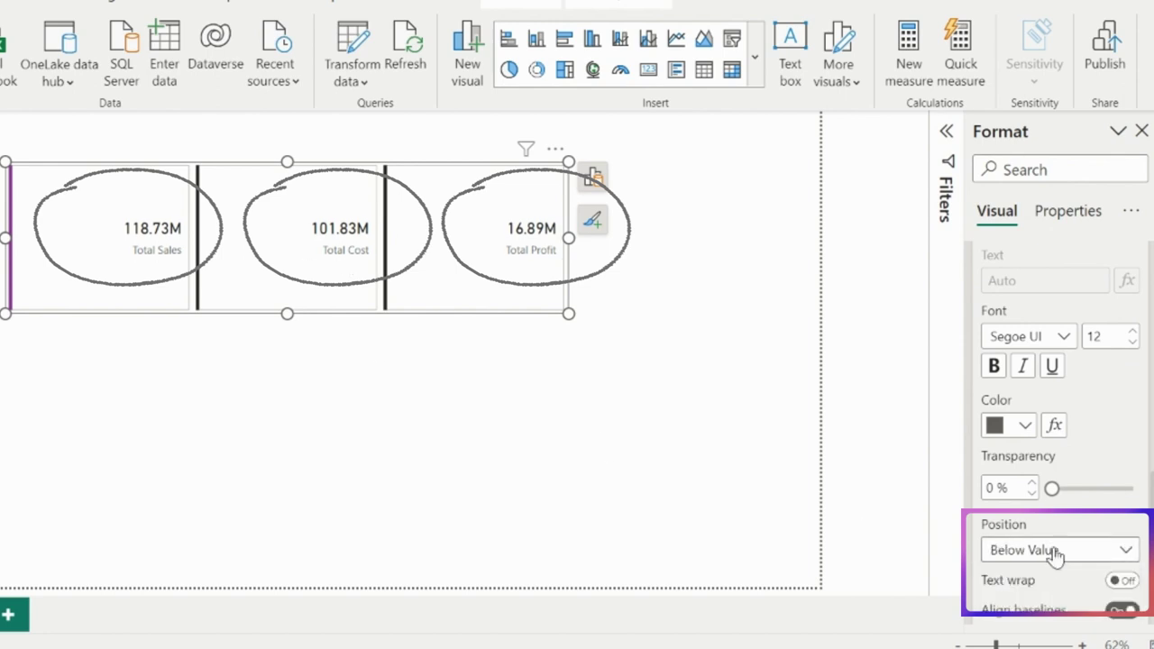
left_click(1060, 550)
left_click(1037, 600)
Step: Increase the vertical spacing between each label and its value to 15 px
scroll(1078, 587, "down", 2)
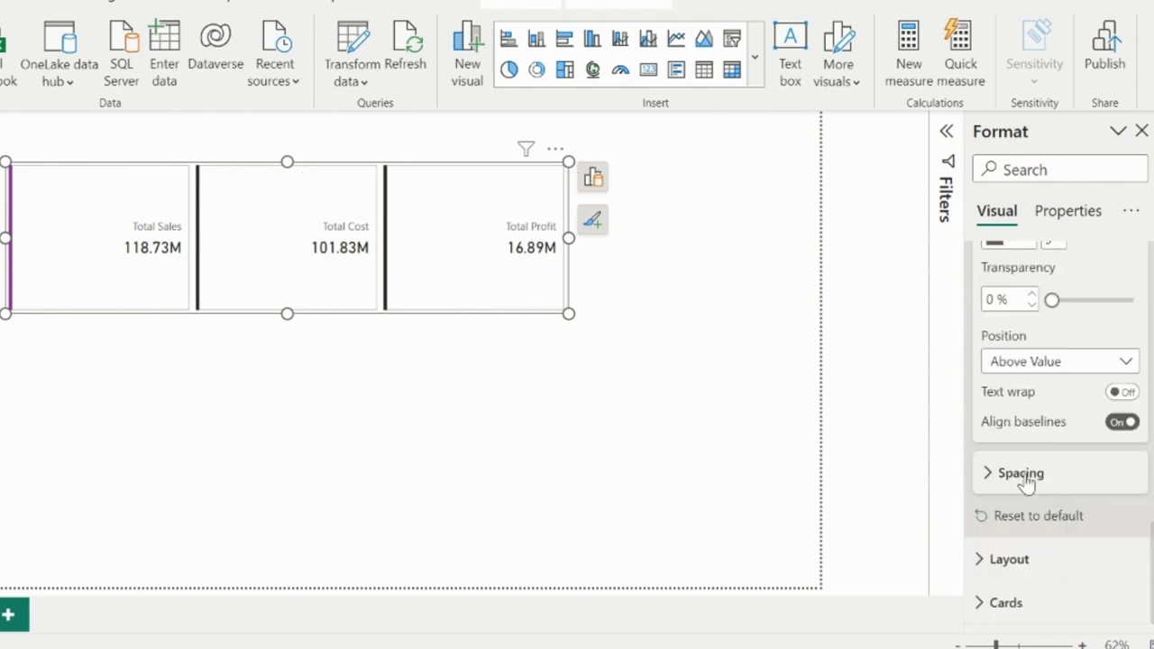
left_click(1023, 473)
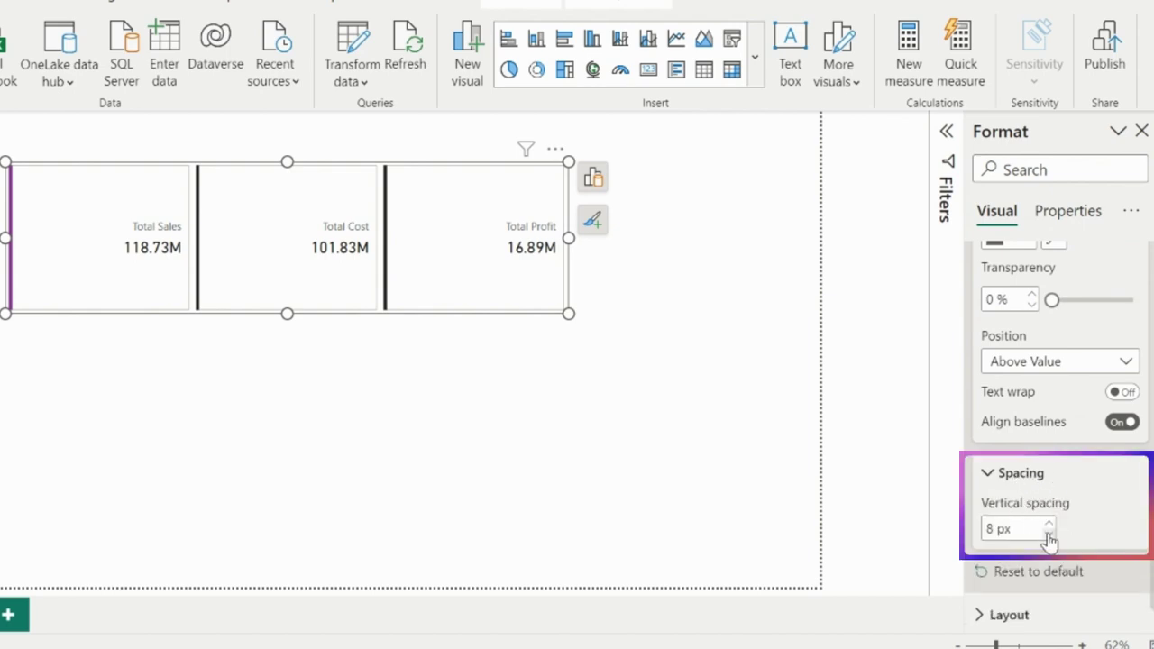
left_click(1049, 526)
left_click(1048, 527)
left_click(1049, 527)
left_click(1049, 527)
left_click(1049, 527)
left_click(1049, 527)
left_click(1049, 526)
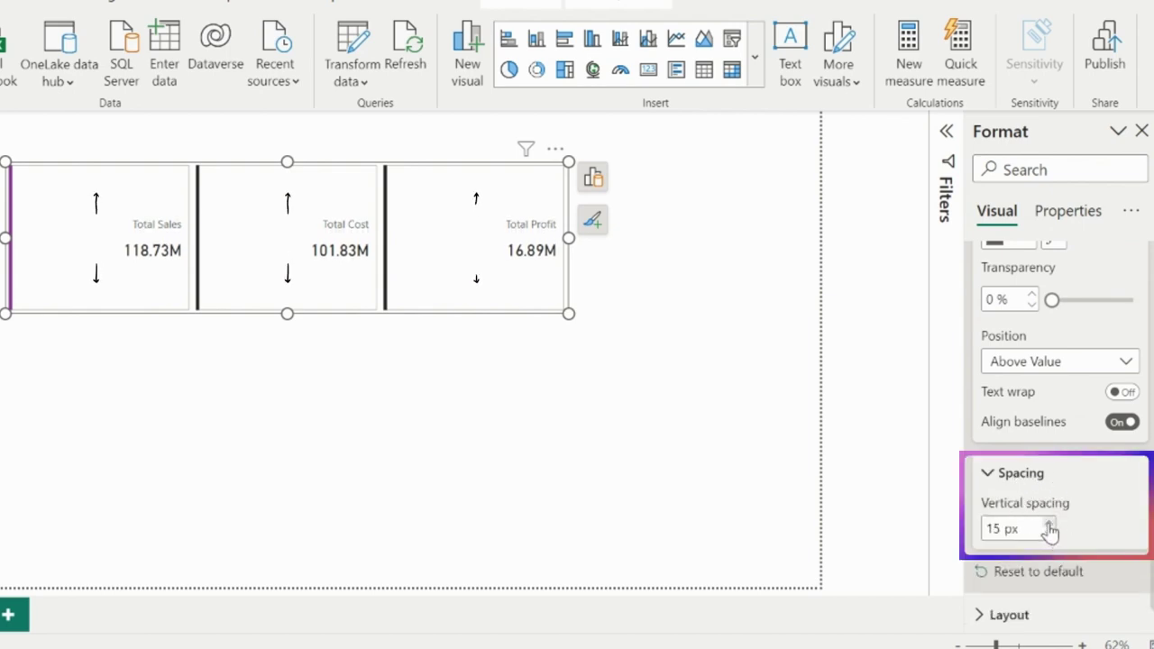
left_click(1049, 539)
left_click(1049, 540)
scroll(1055, 442, "down", 4)
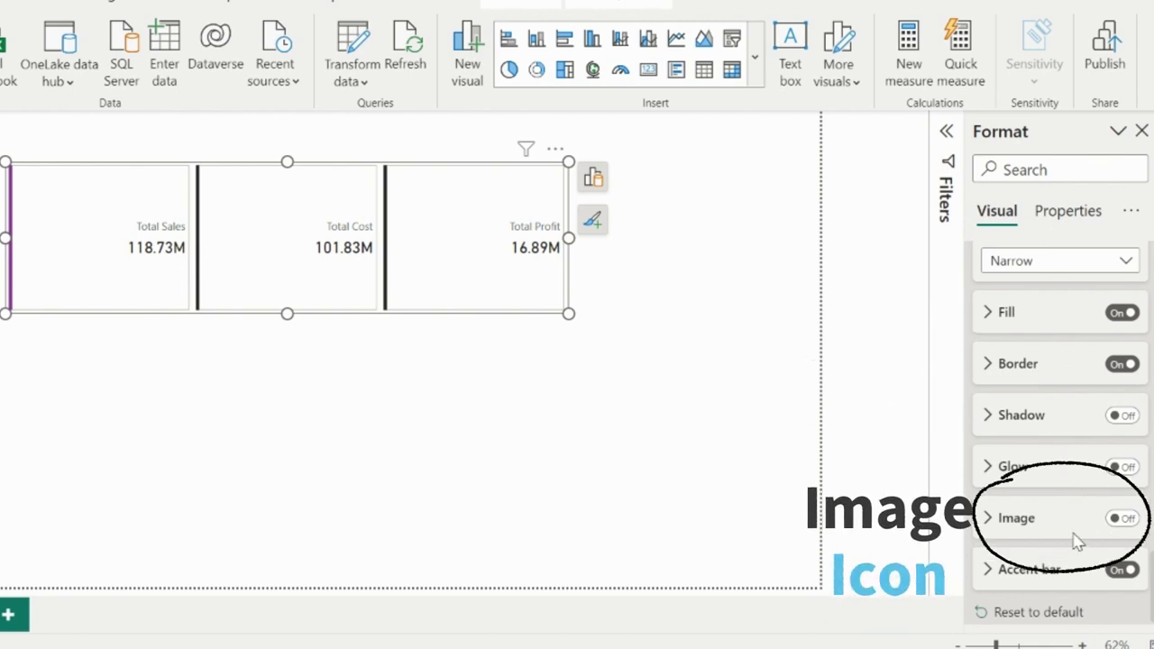
Step: Change the card shape to rounded corners after trying snipped top corners
scroll(1051, 464, "up", 15)
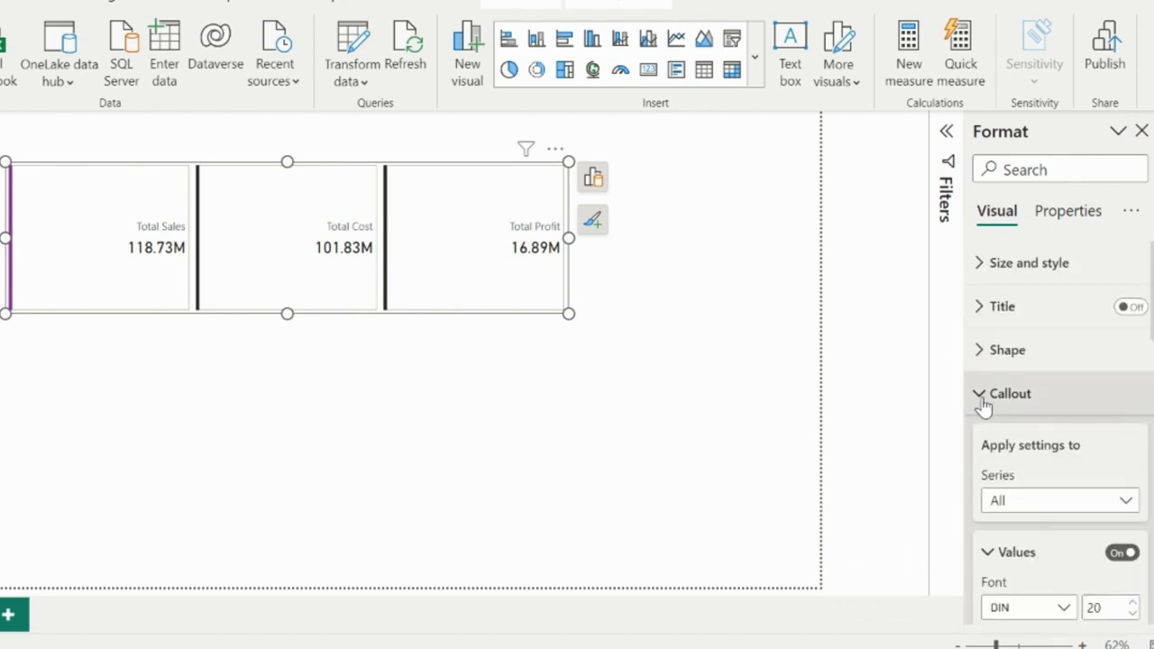
left_click(981, 397)
left_click(983, 359)
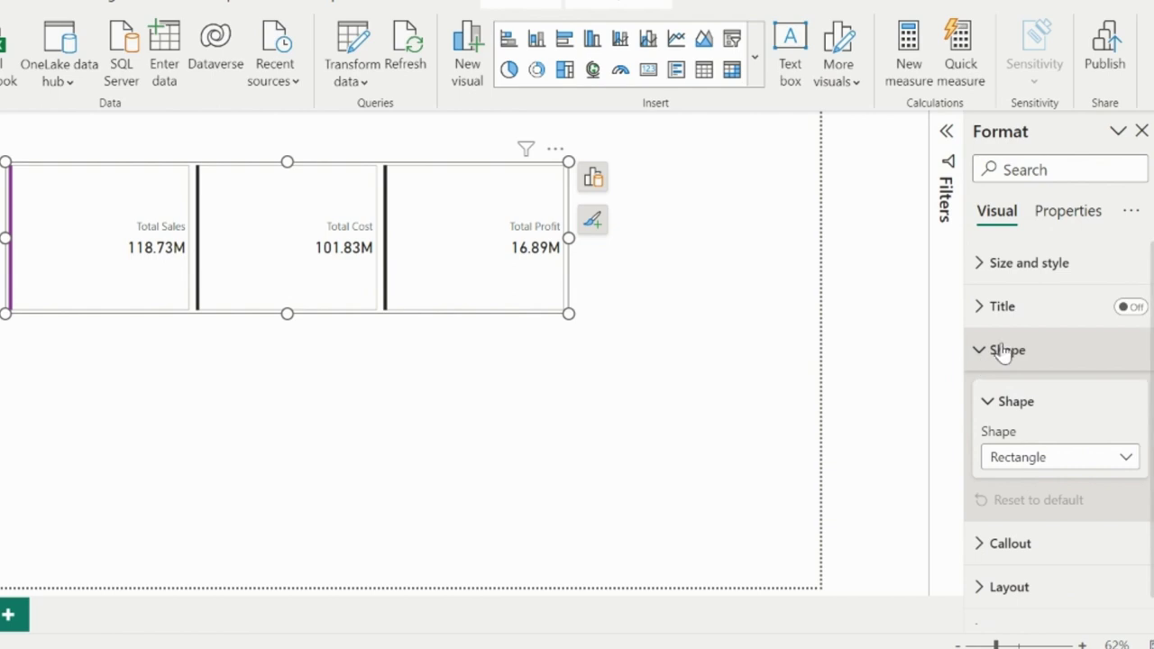
left_click(1073, 460)
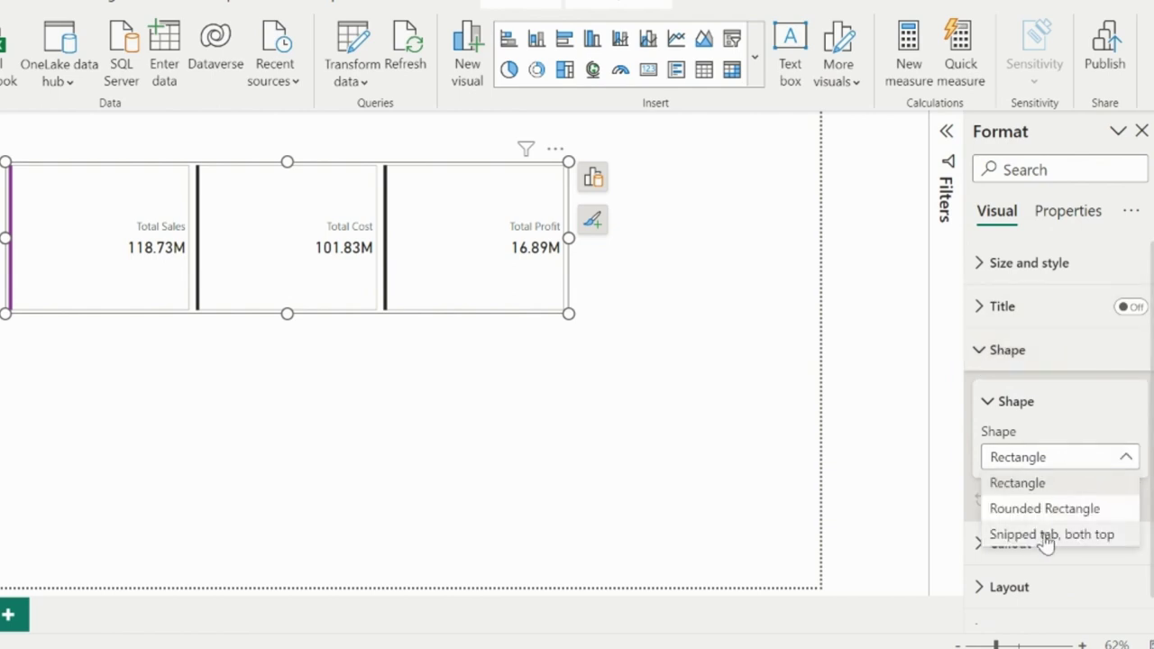
left_click(1046, 539)
left_click(1046, 460)
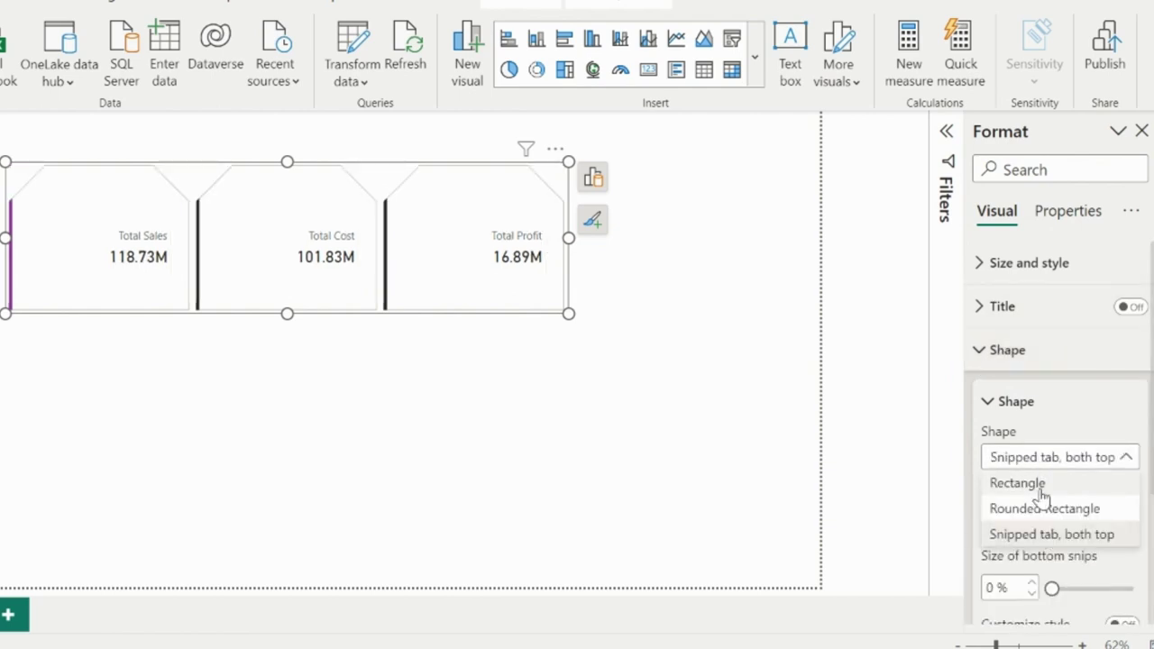
left_click(1039, 509)
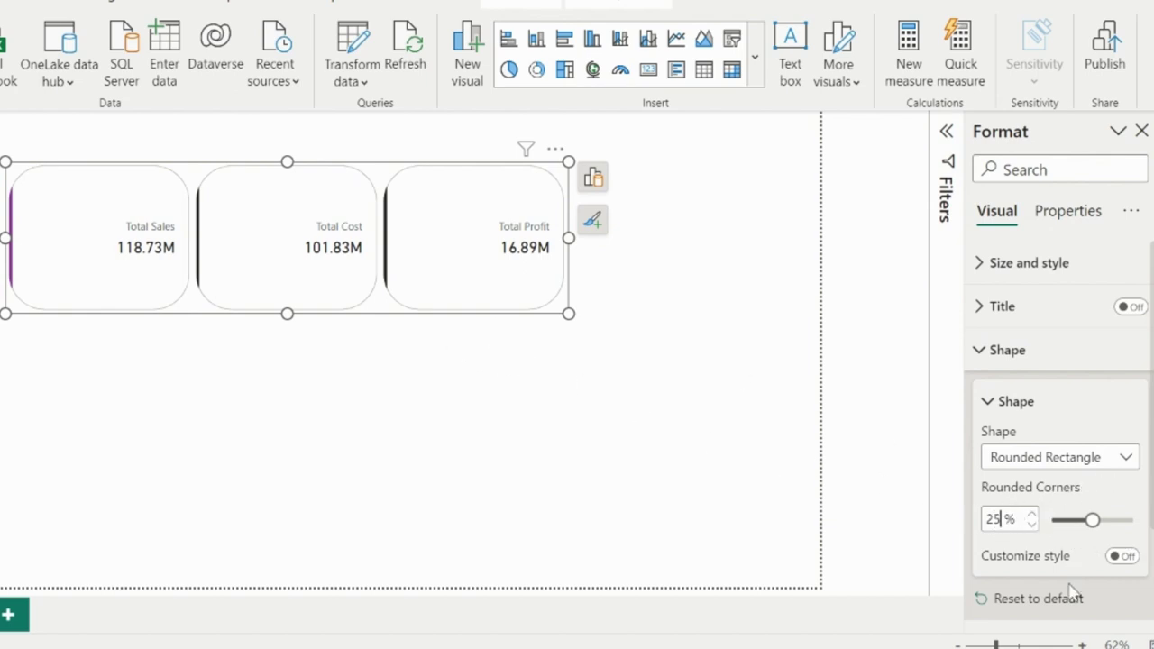
Step: Round only top-right and bottom-left corners to 50% and shrink the visual slightly
left_click(1118, 558)
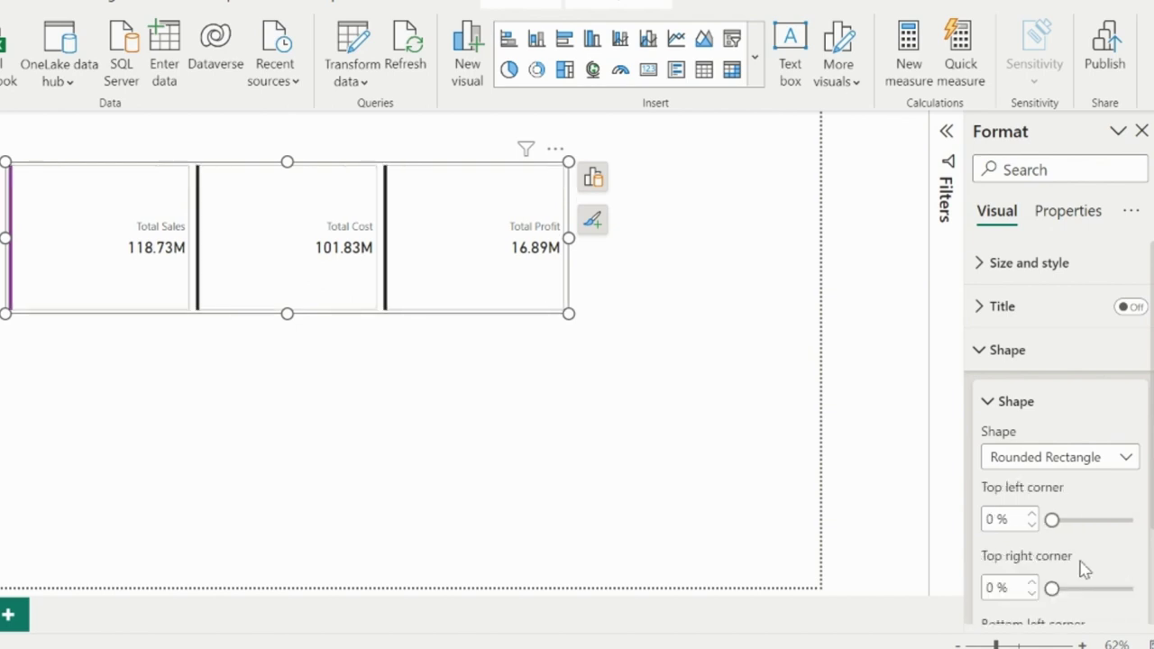
scroll(1077, 569, "down", 3)
scroll(1072, 502, "down", 1)
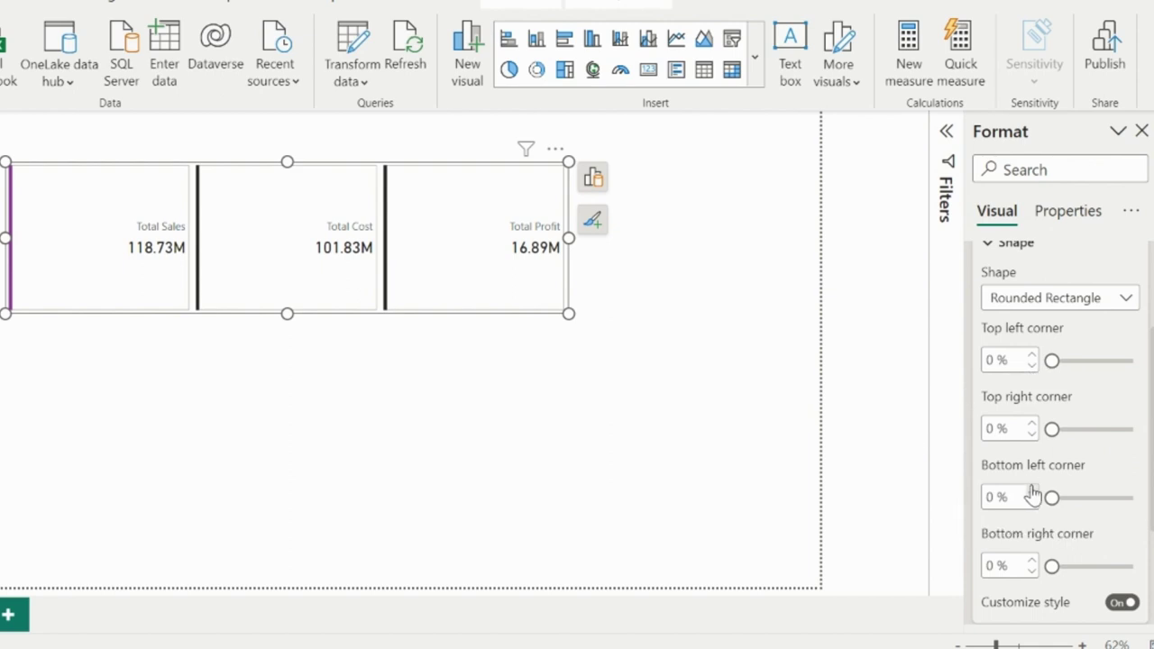
left_click_drag(1053, 429, 1133, 429)
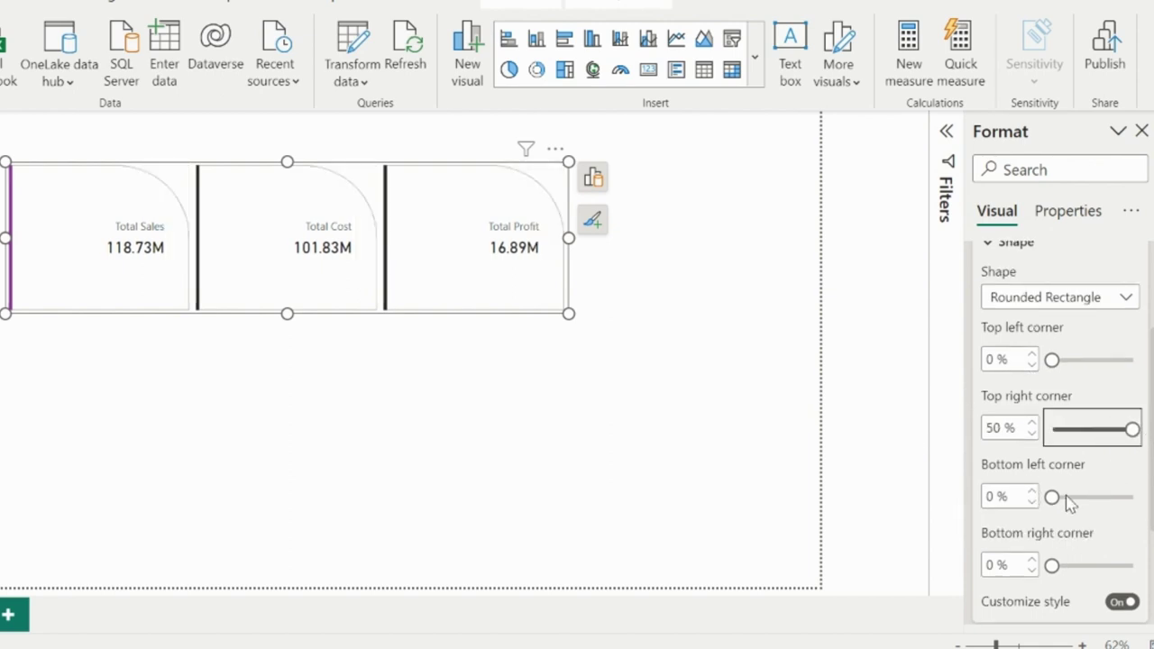
left_click_drag(1051, 497, 1133, 497)
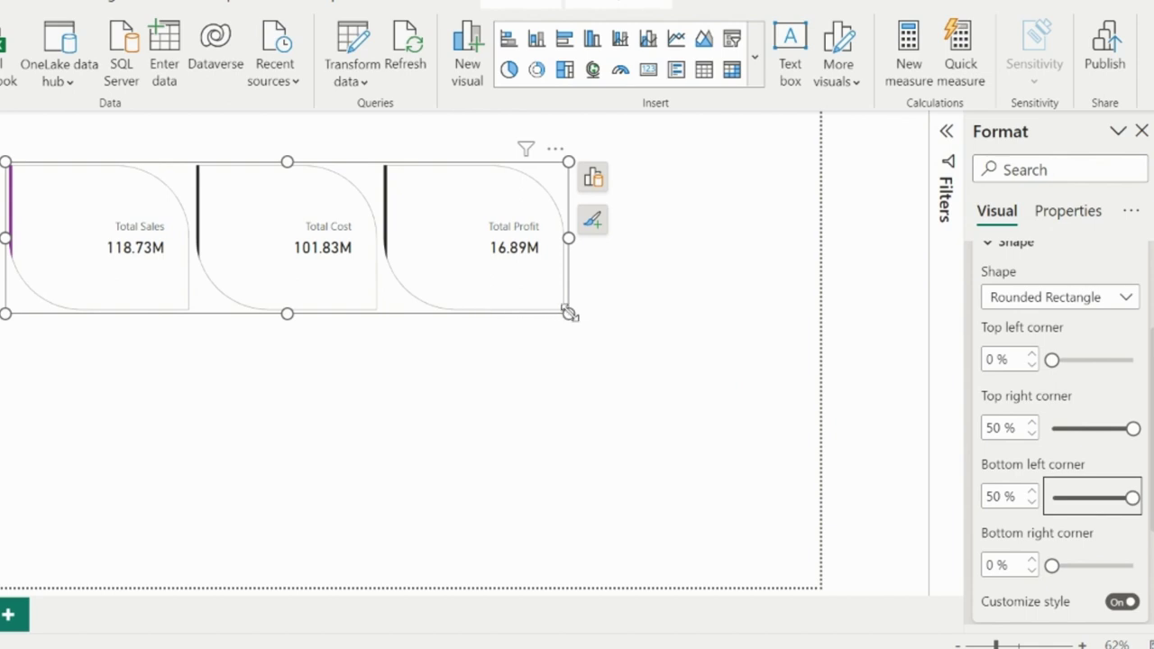
left_click_drag(568, 312, 546, 286)
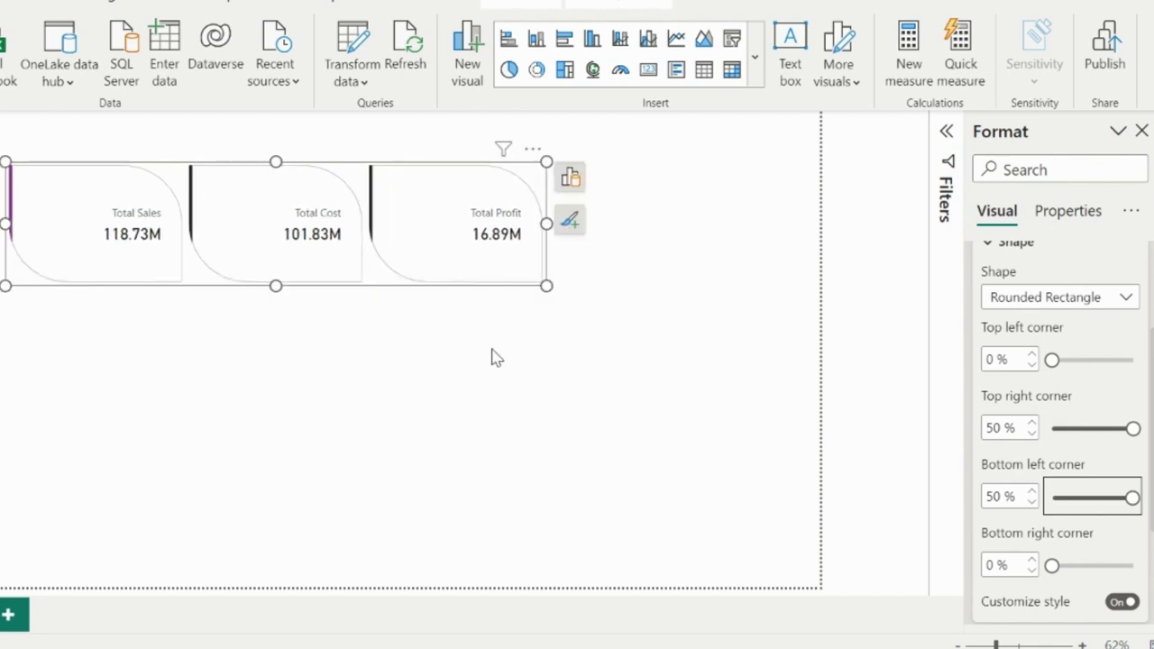
left_click(183, 373)
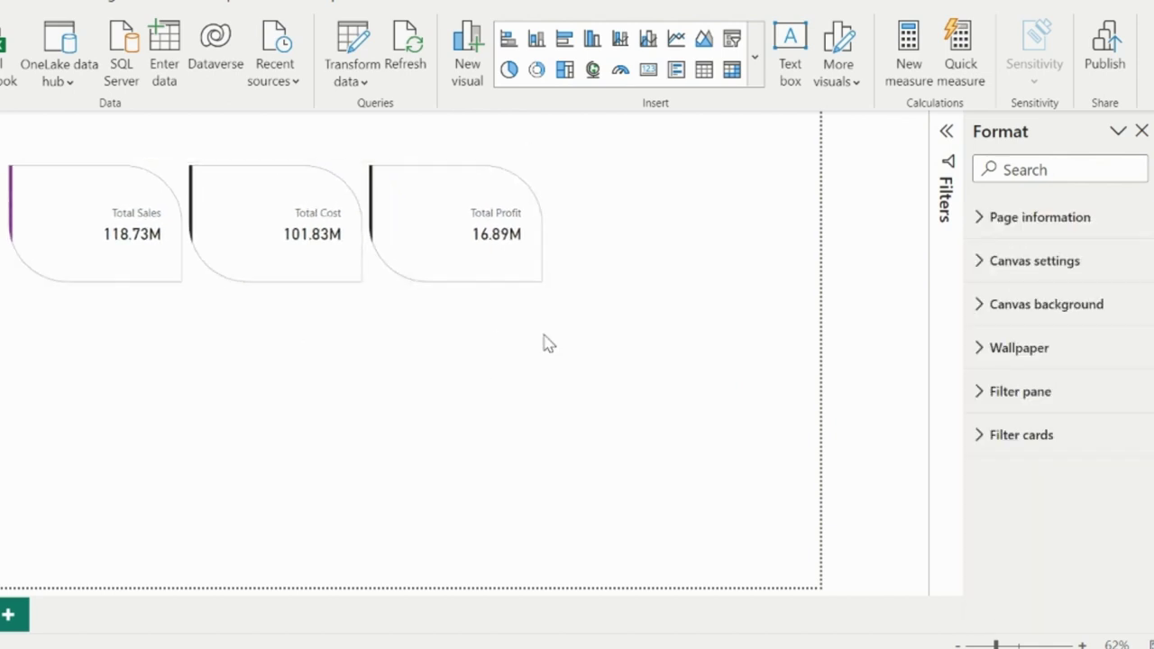
Step: Turn on card images and load 1.png as the icon
left_click(532, 270)
left_click(992, 483)
scroll(1005, 518, "down", 5)
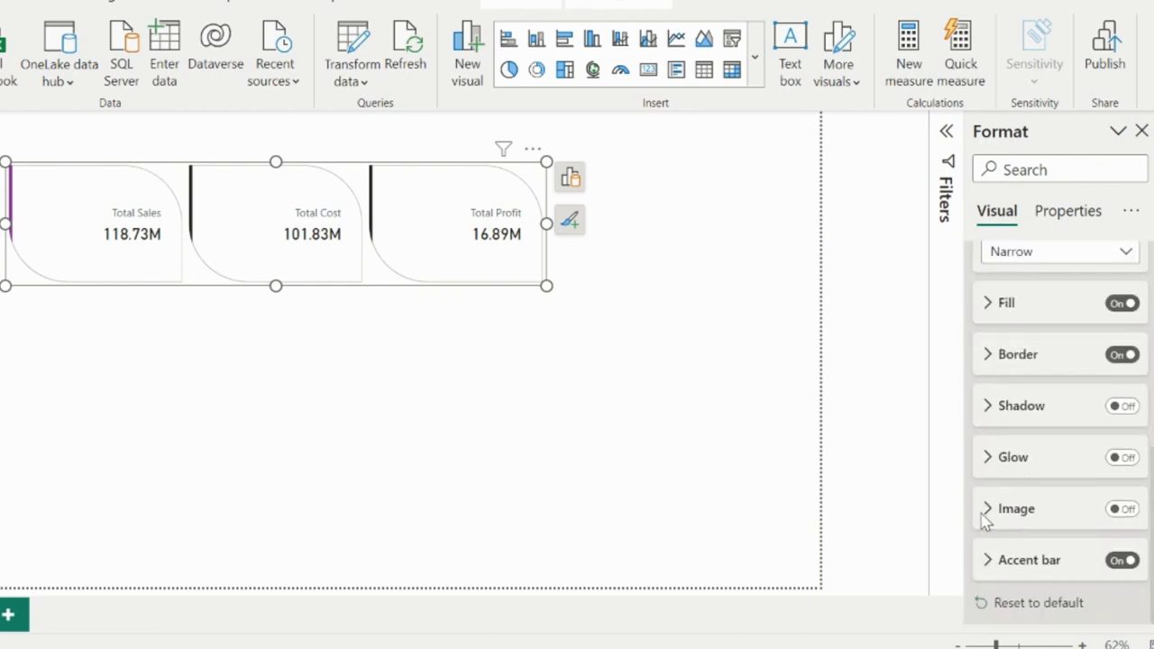
left_click(1124, 510)
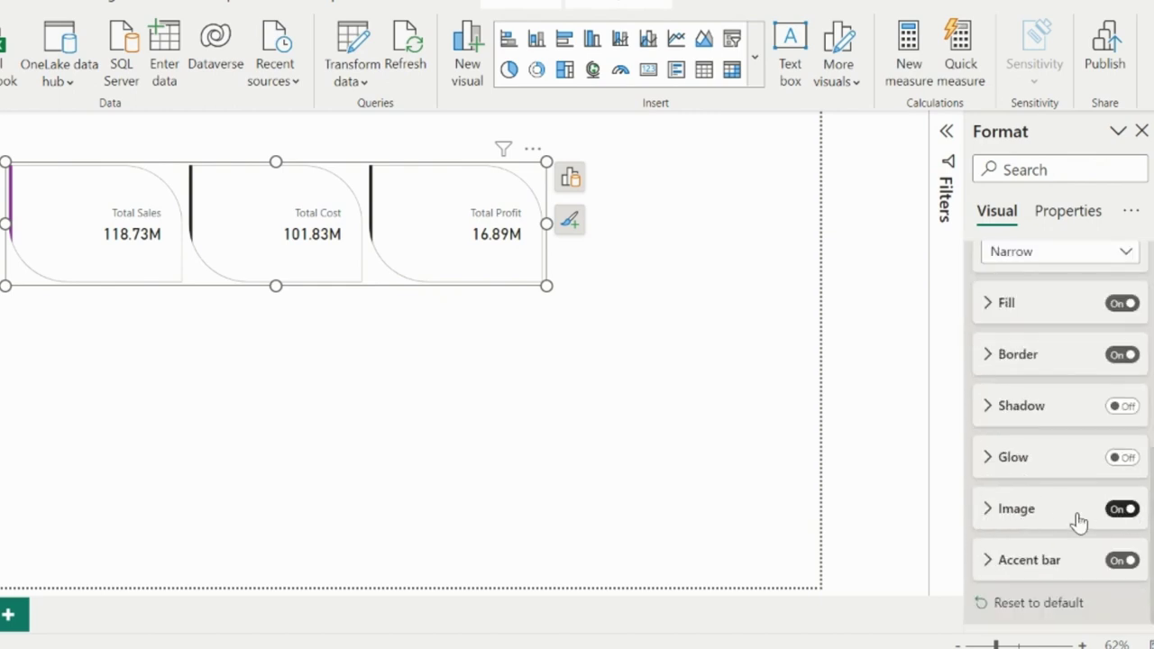
left_click(1017, 512)
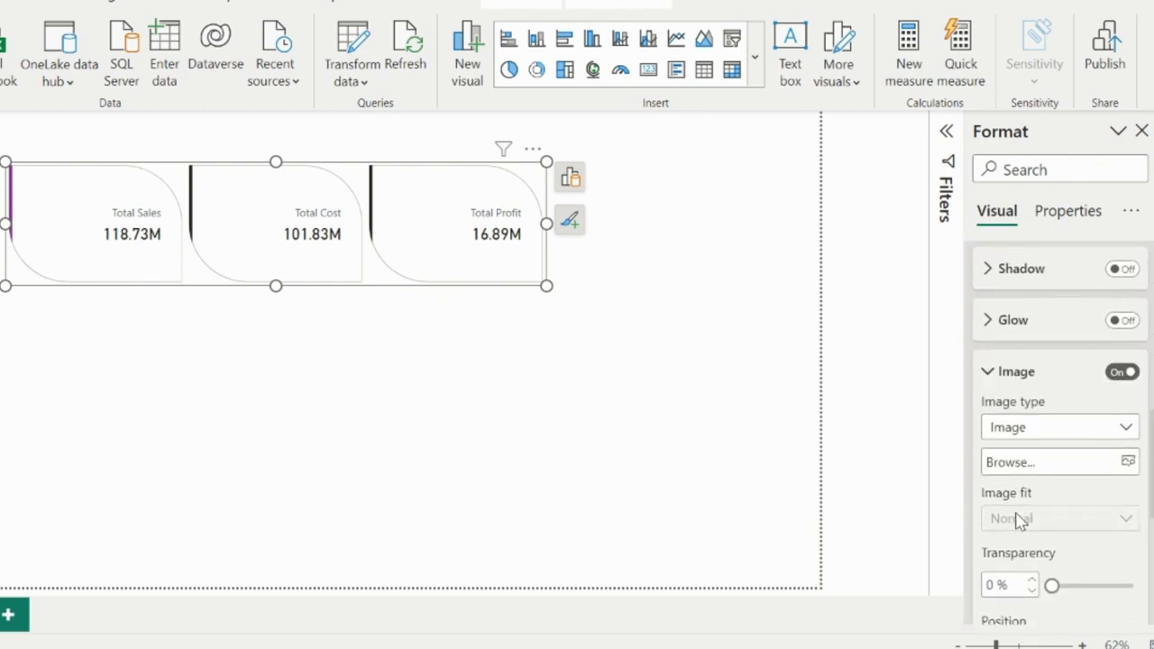
left_click(1125, 451)
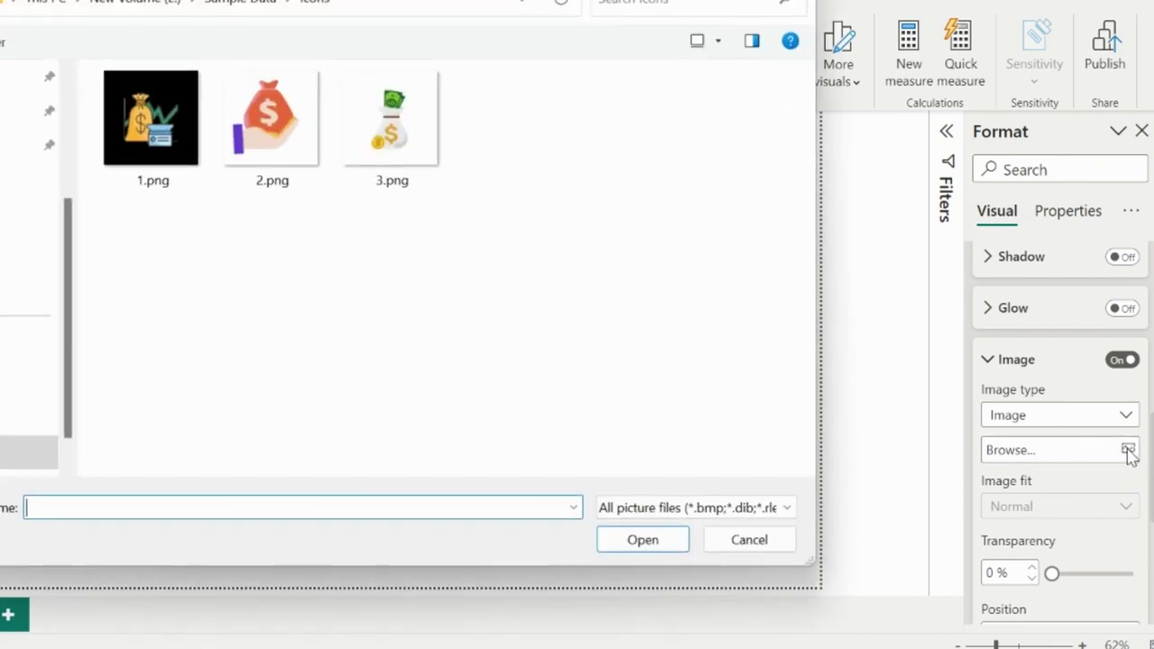
double_click(174, 156)
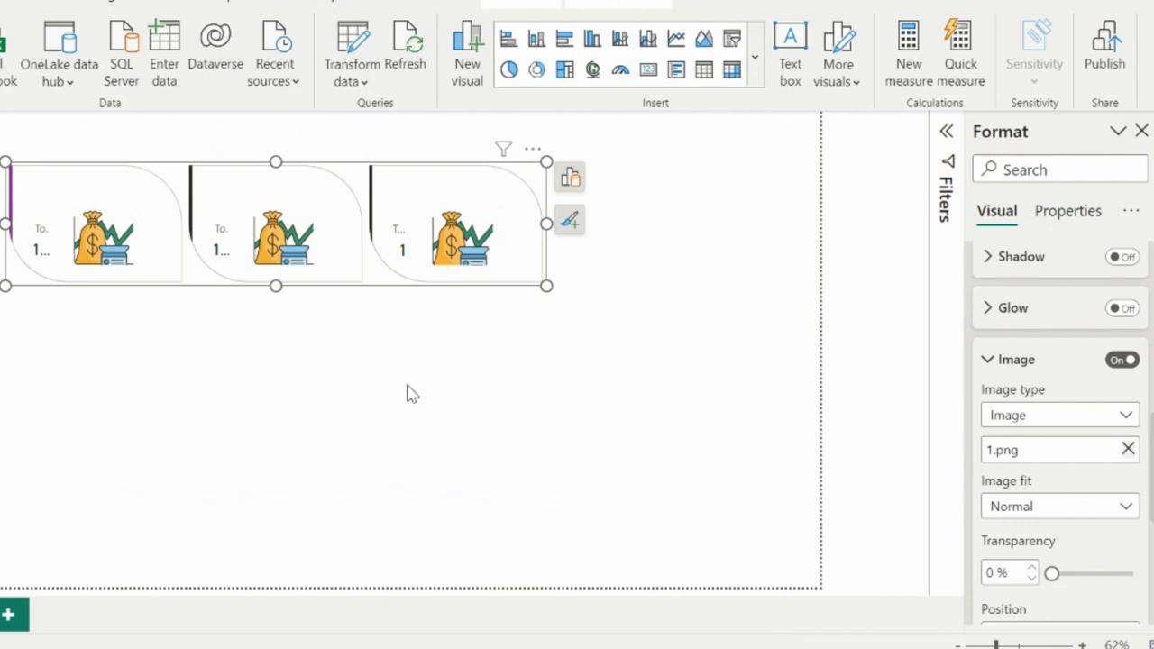
Step: Set the image fit to Fill
left_click(1073, 513)
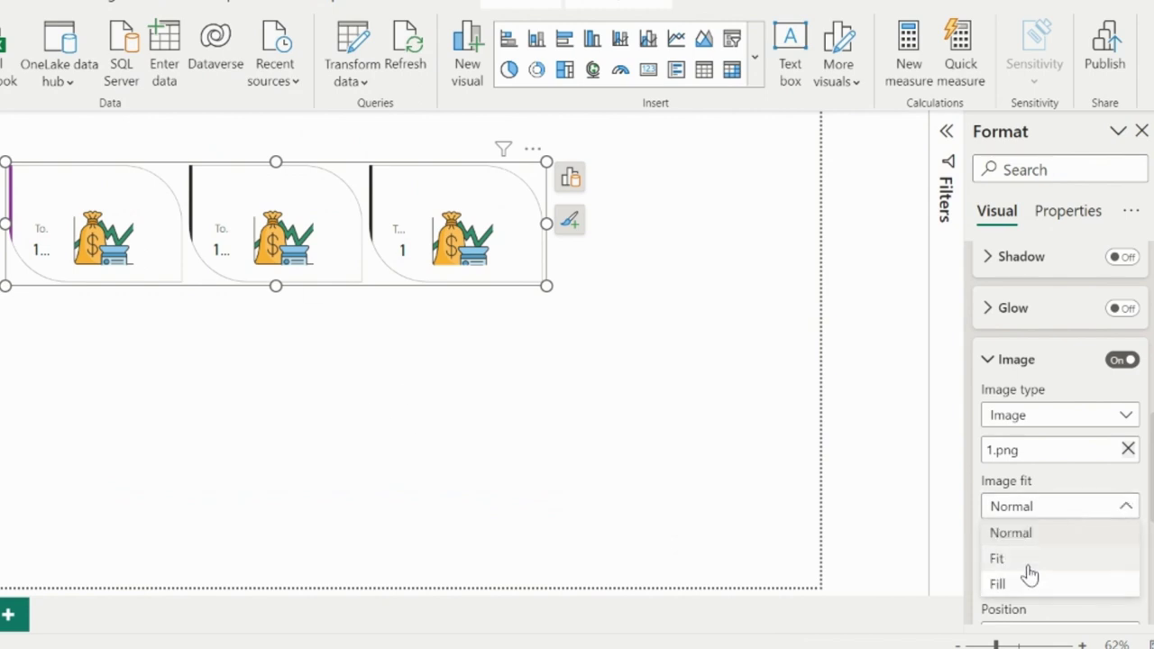
left_click(1029, 560)
left_click(1095, 509)
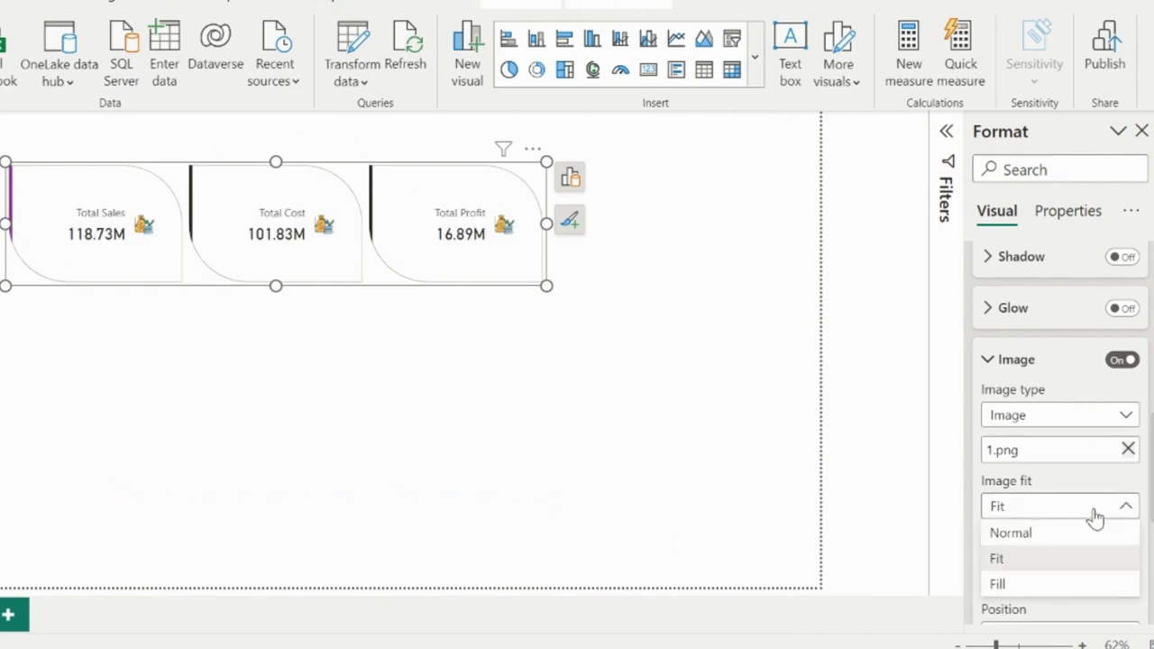
left_click(1029, 584)
Step: Place the icons to the left of the figures after trying Top and Bottom
scroll(1118, 541, "down", 3)
left_click(1033, 498)
left_click(1001, 523)
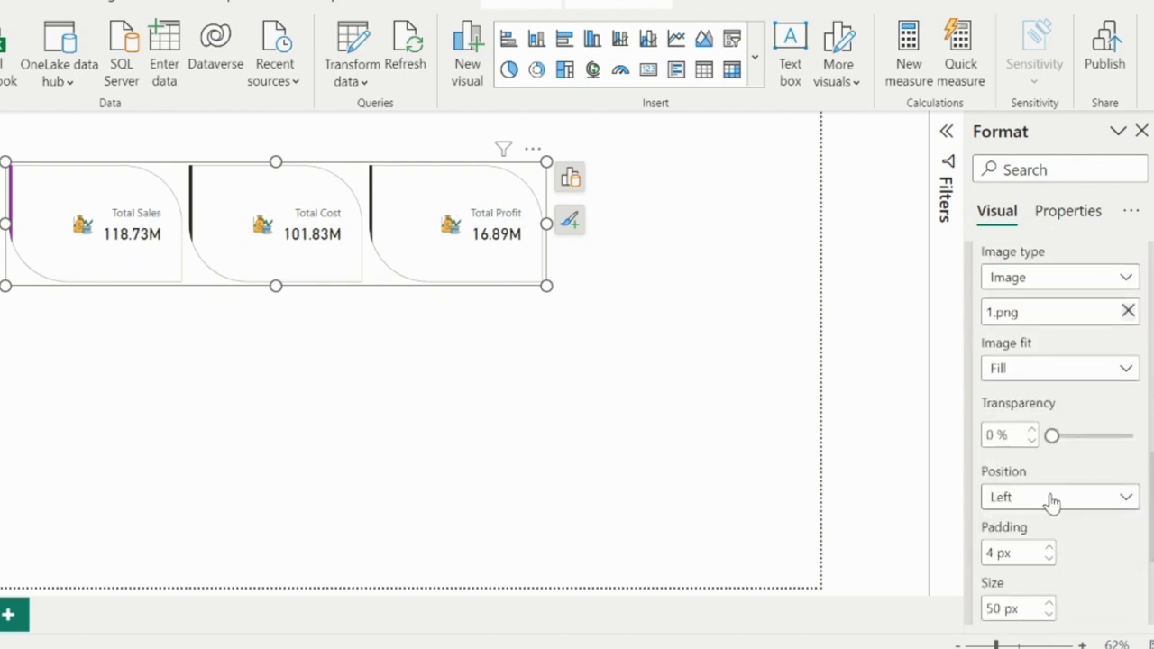
left_click(1046, 497)
left_click(1015, 598)
left_click(1046, 496)
left_click(1019, 574)
left_click(1042, 496)
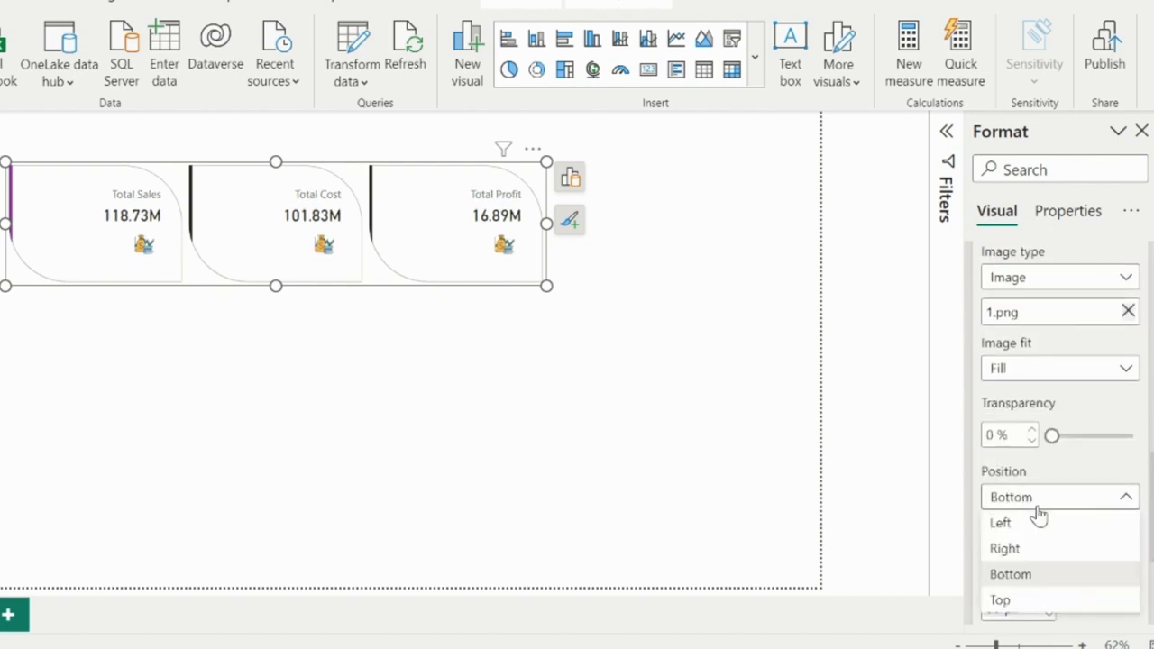
left_click(1003, 523)
Step: Set image padding to 10 px and icon size to 15 px, then preview
scroll(1075, 554, "down", 1)
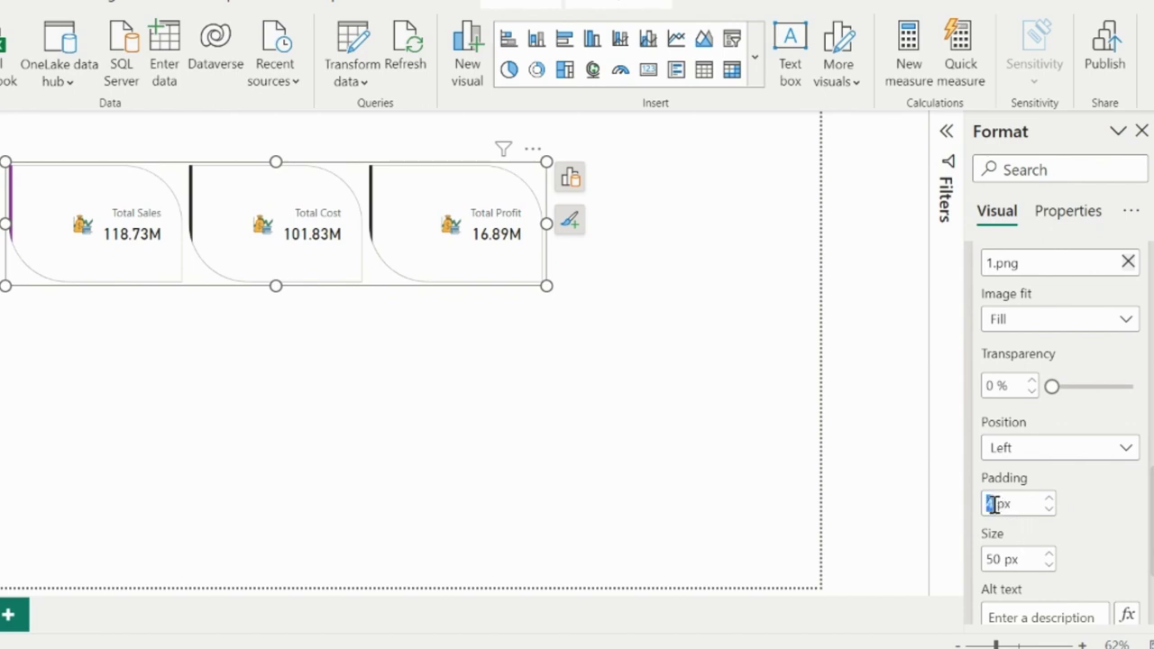
type("10")
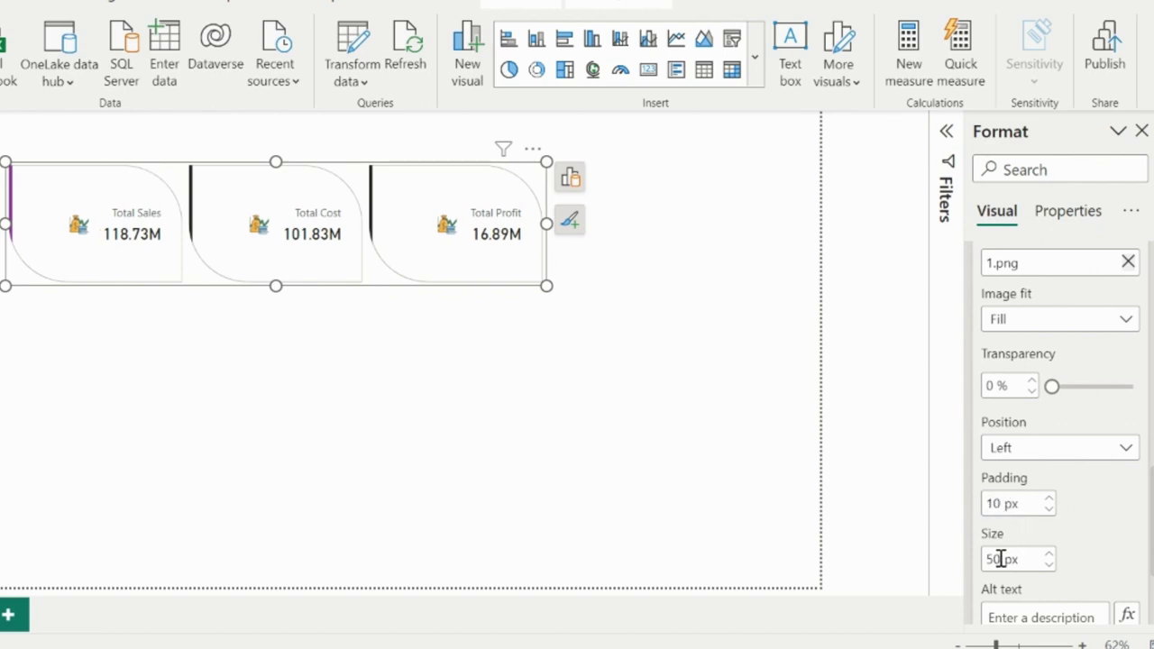
left_click_drag(1000, 560, 989, 561)
type("15")
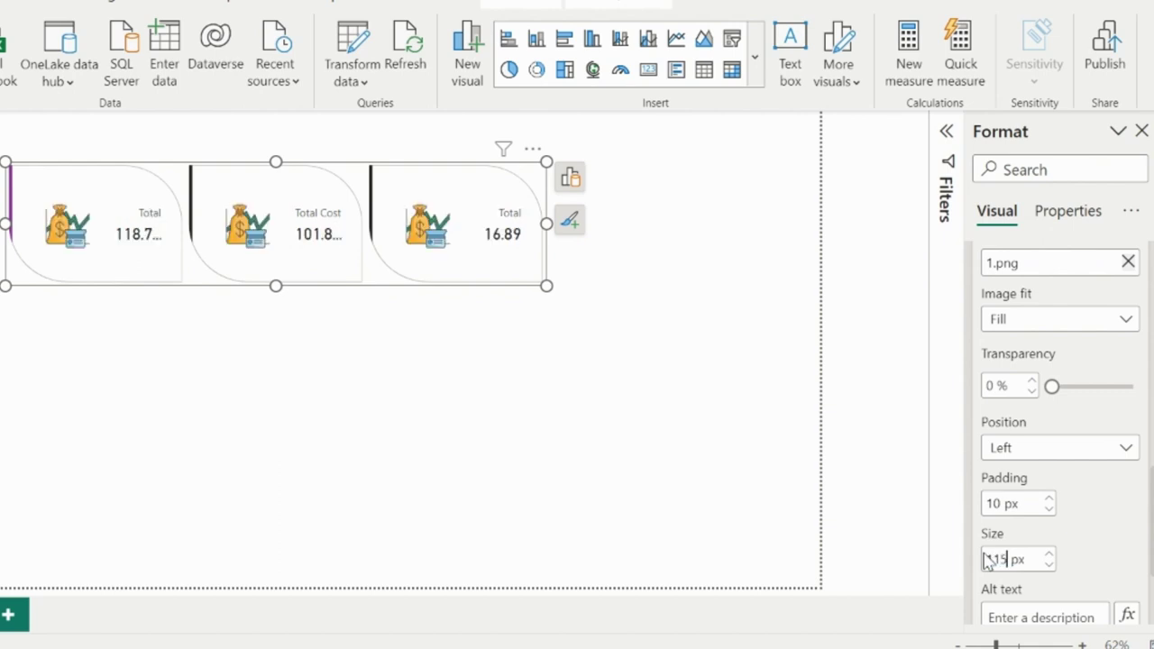
left_click(168, 433)
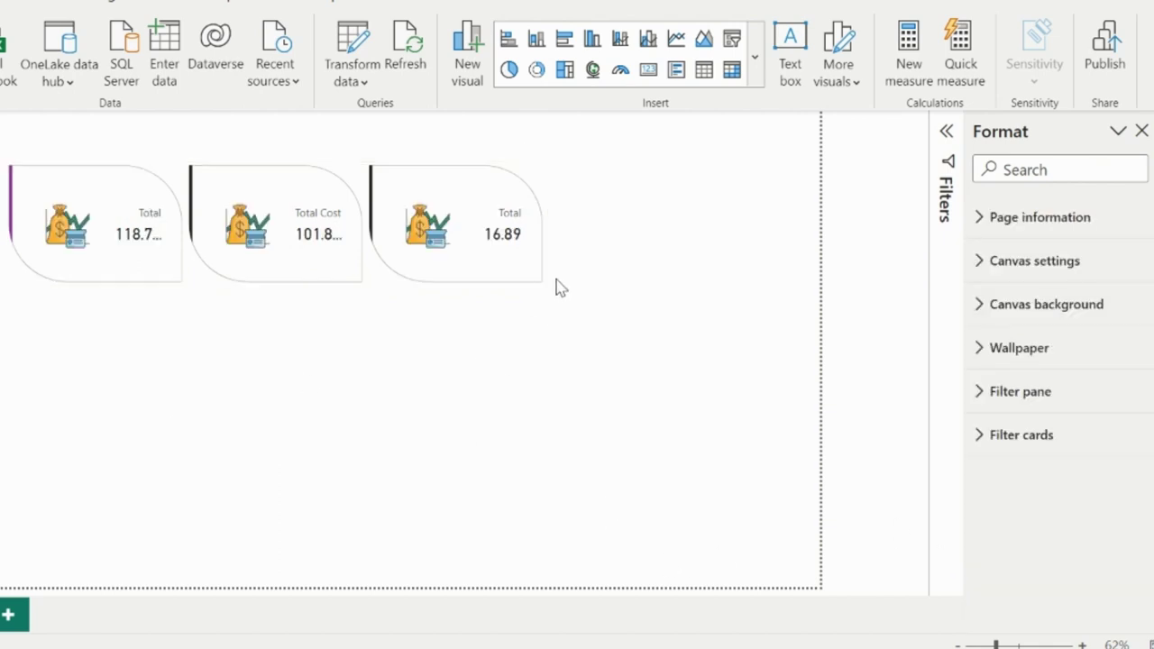
Step: Replace the Total Cost card's icon with 2.png
left_click(441, 287)
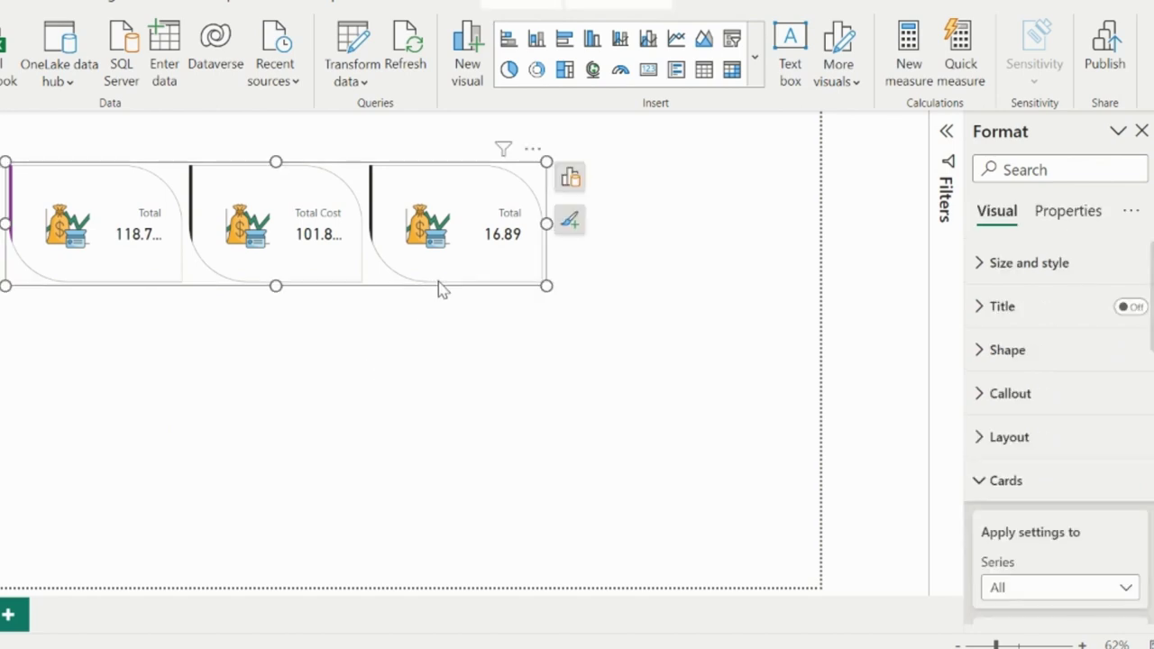
scroll(1092, 533, "down", 3)
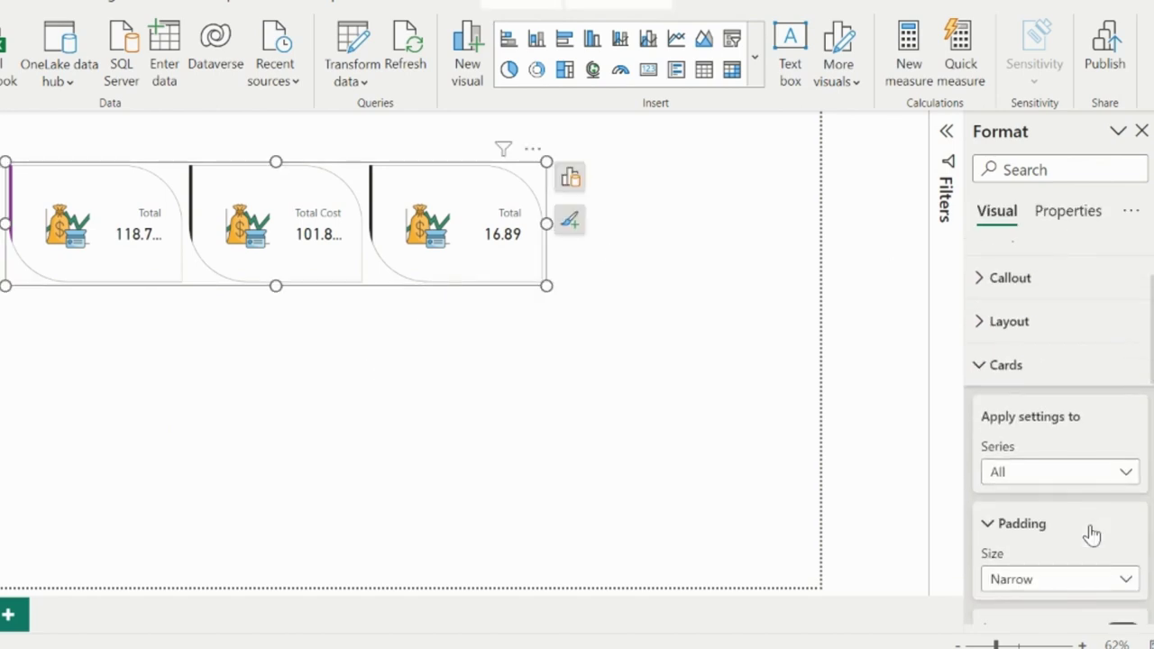
left_click(1085, 468)
left_click(1025, 545)
scroll(1083, 514, "down", 5)
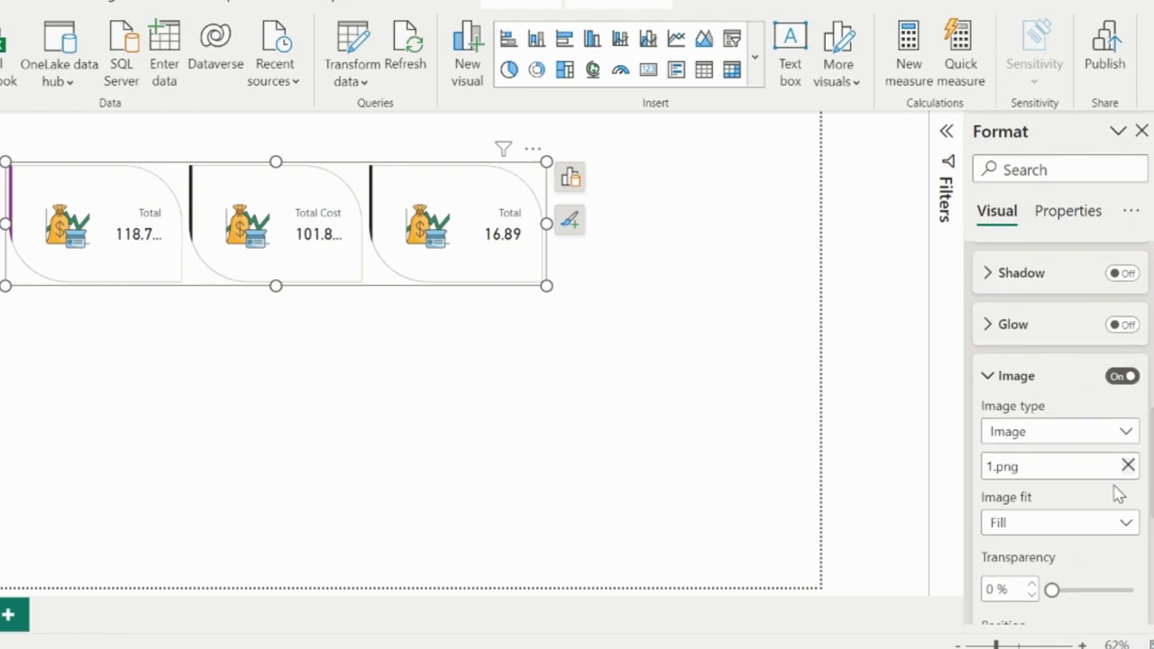
left_click(1128, 465)
left_click(1125, 466)
double_click(293, 147)
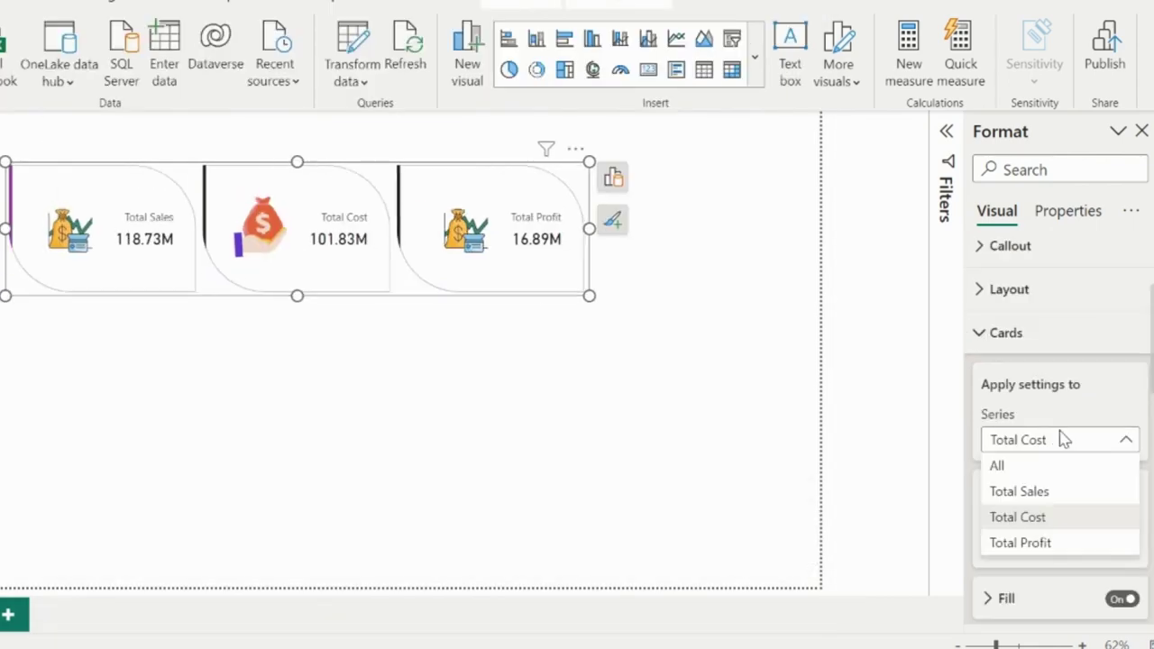
Step: Give the Total Profit card the 3.png icon
left_click(1025, 542)
scroll(1064, 451, "down", 5)
left_click(1127, 521)
left_click(1127, 520)
double_click(417, 151)
left_click(482, 421)
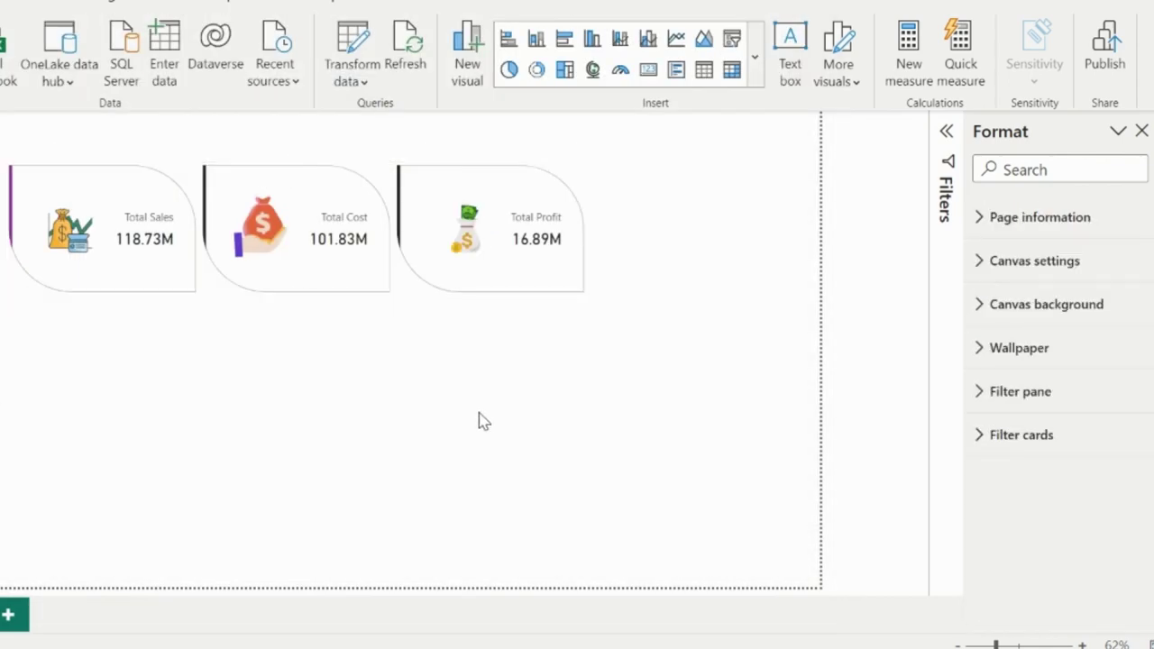
Step: Set the card layout orientation to Vertical
left_click(541, 271)
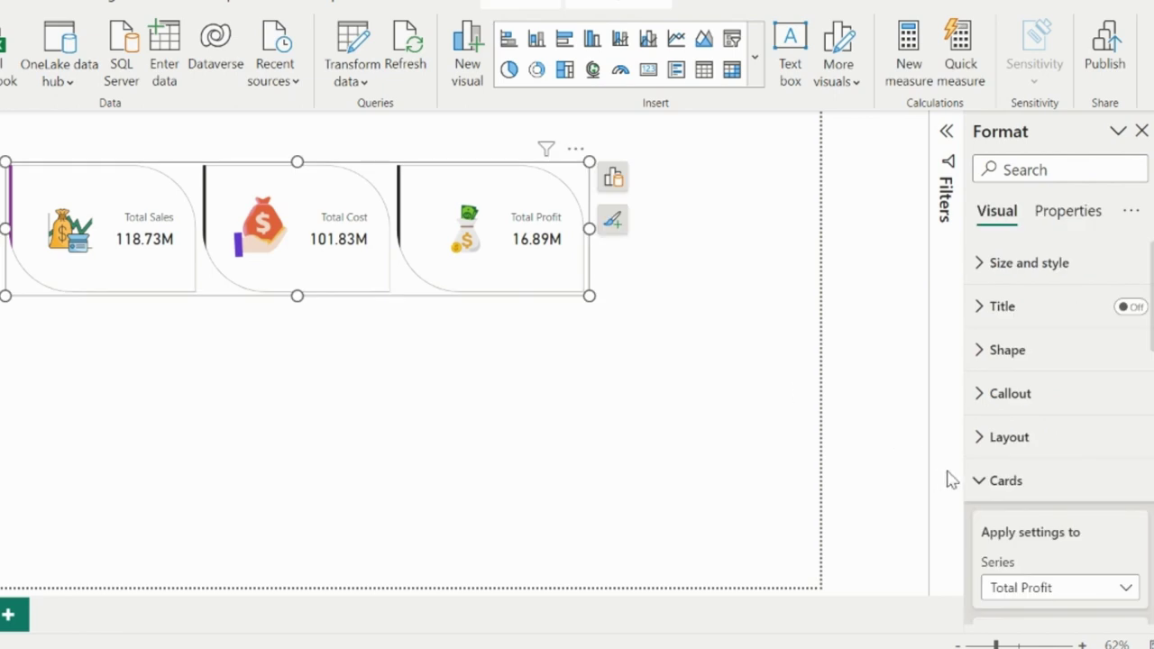
left_click(1001, 440)
left_click(1066, 576)
left_click(1022, 621)
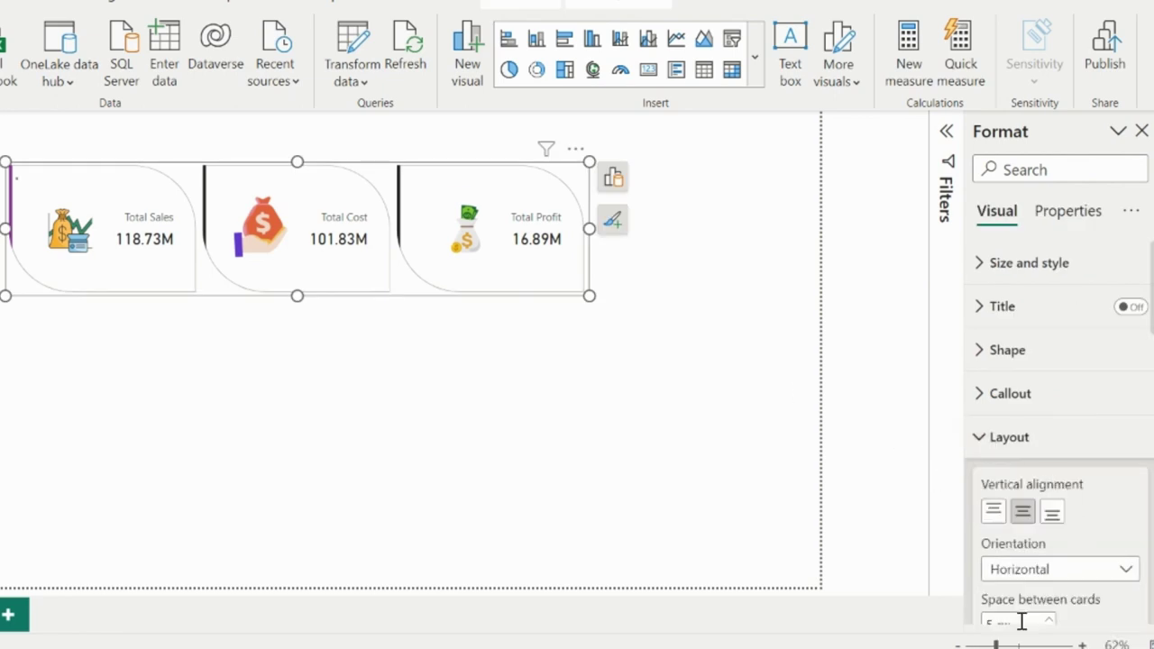